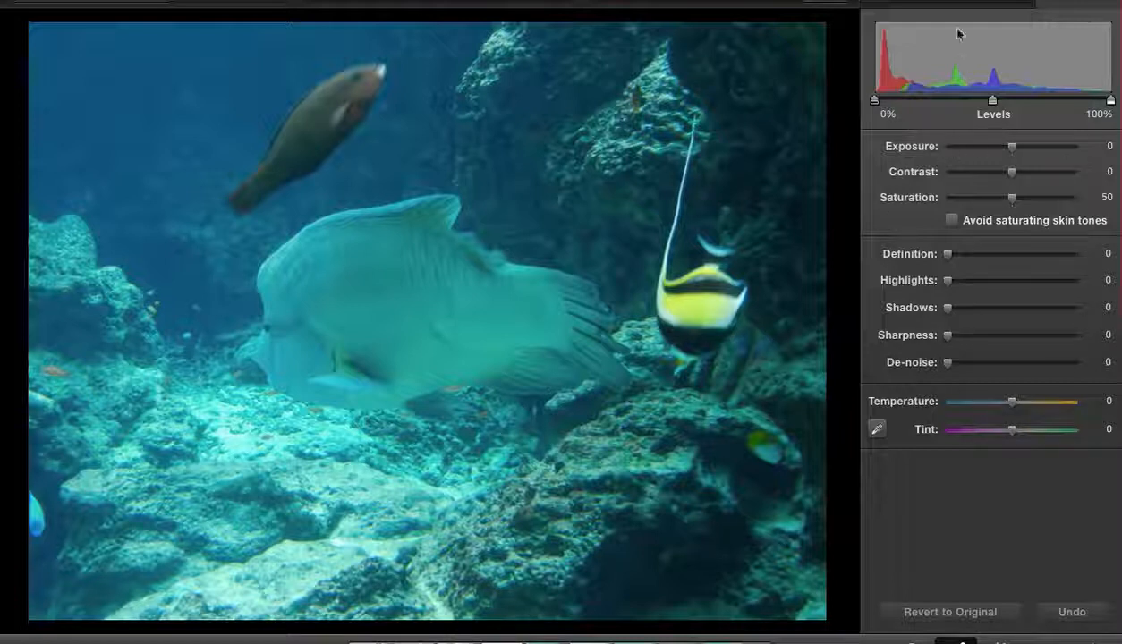
Step: Correct the blue cast of the photo with a temperature of 100 and a tint of -83
click(912, 3)
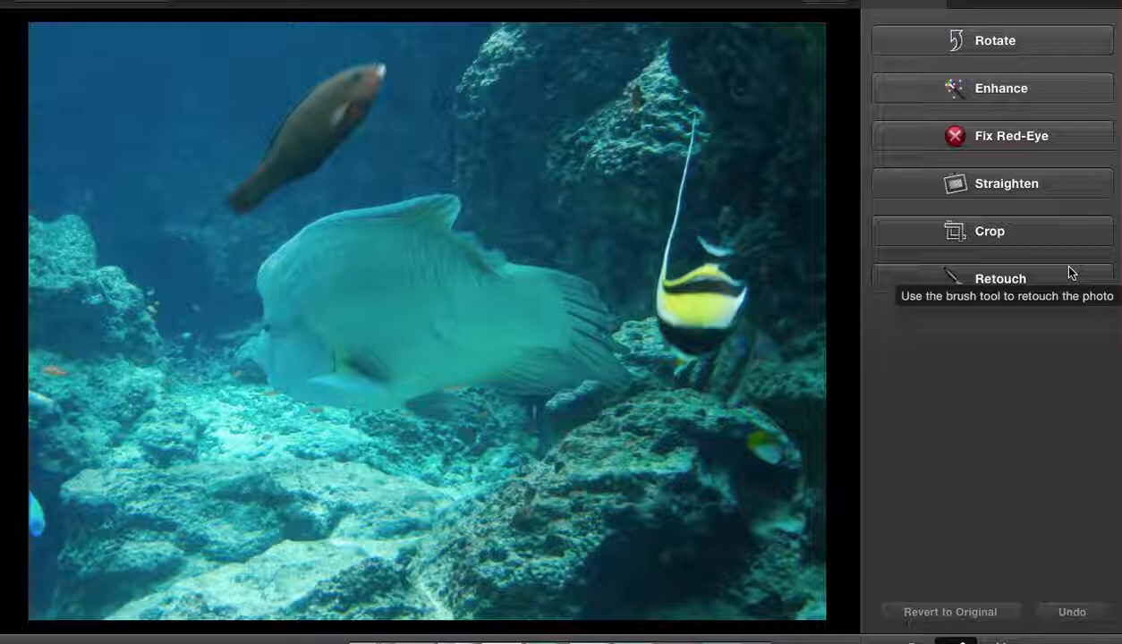
click(1072, 3)
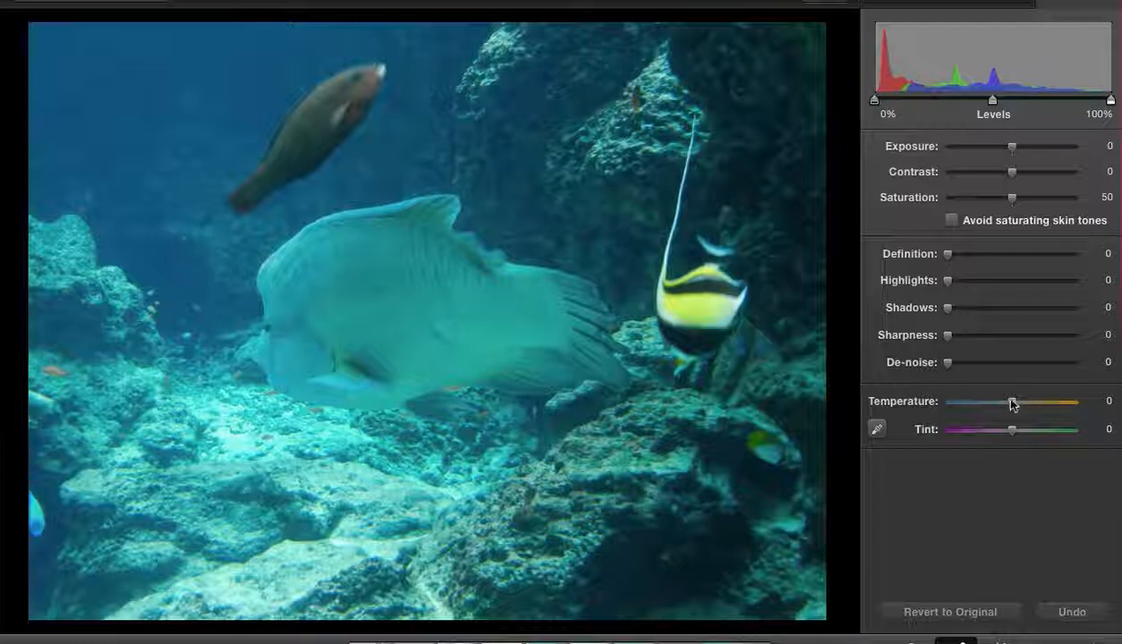
drag(1012, 402, 1086, 406)
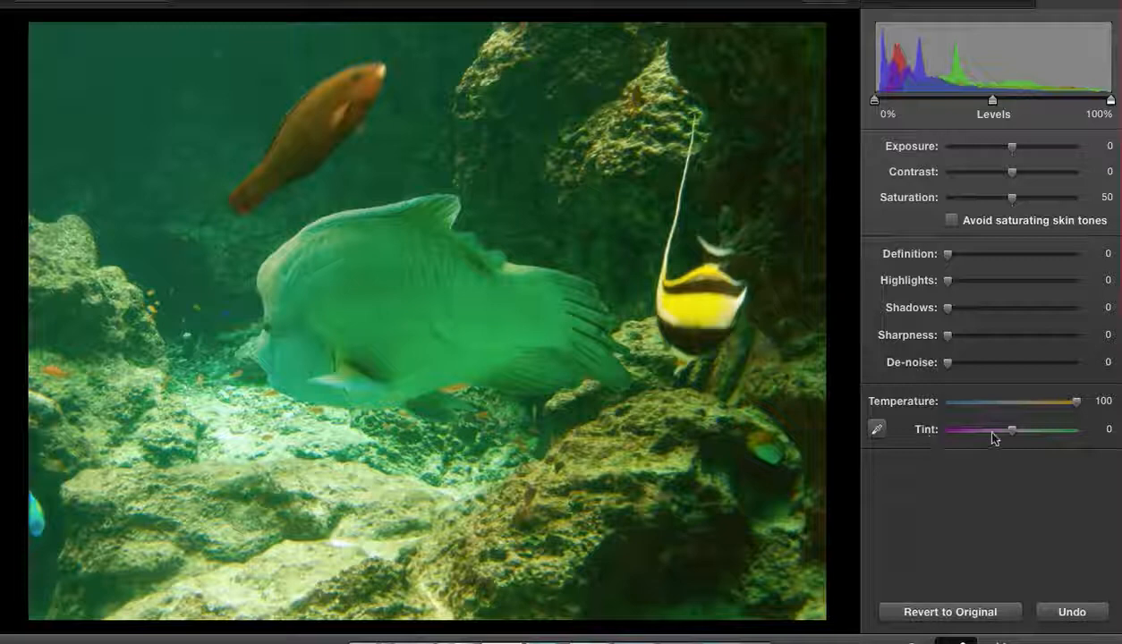
drag(1011, 433, 957, 433)
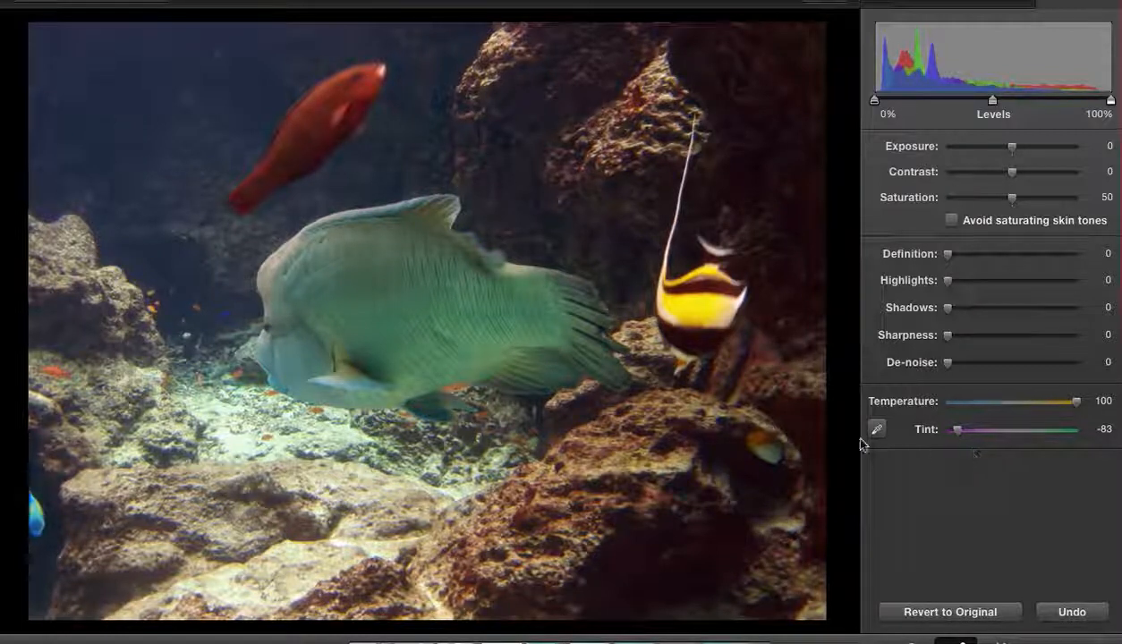
key(shift)
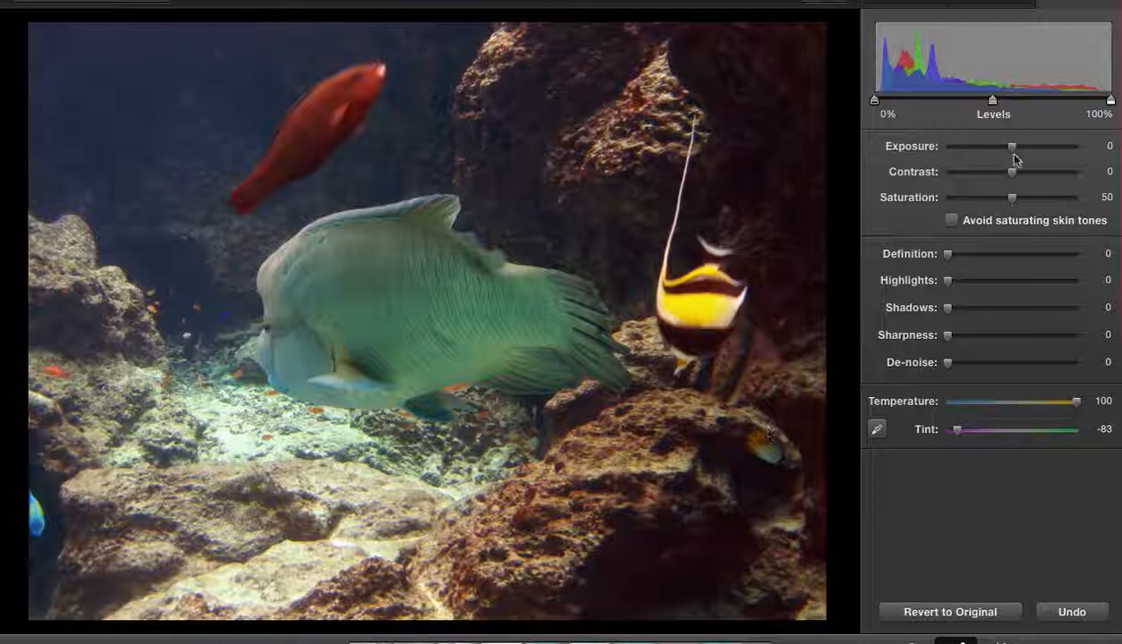
Step: Refine the photo's tones with exposure 0.30, shadows 6 and highlights 26, comparing against the original
drag(1018, 149, 1021, 153)
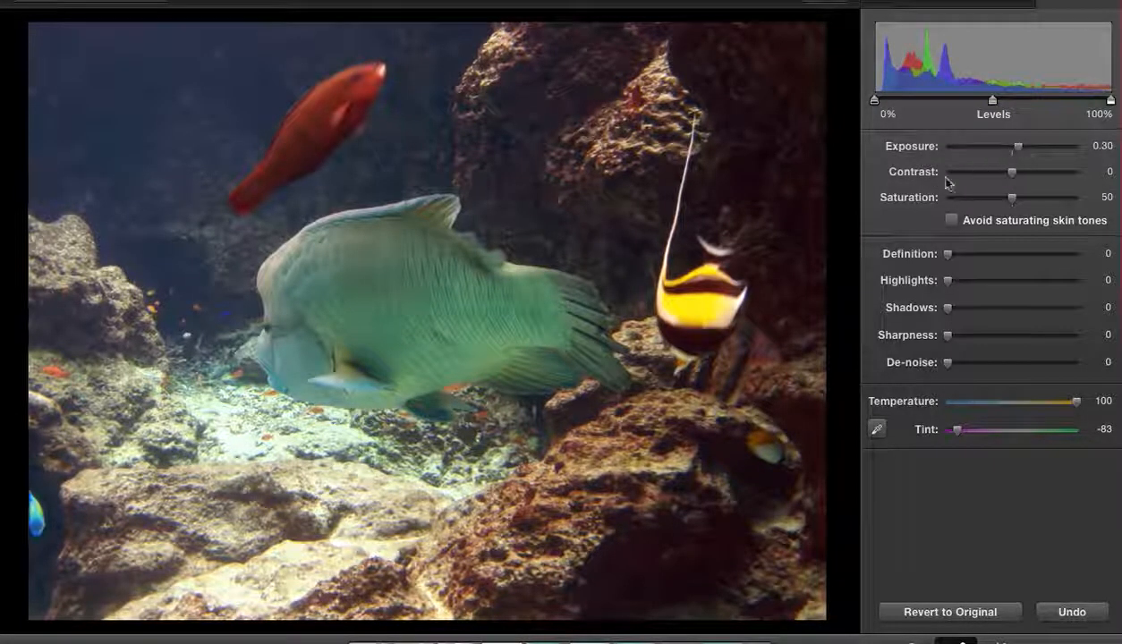
click(954, 309)
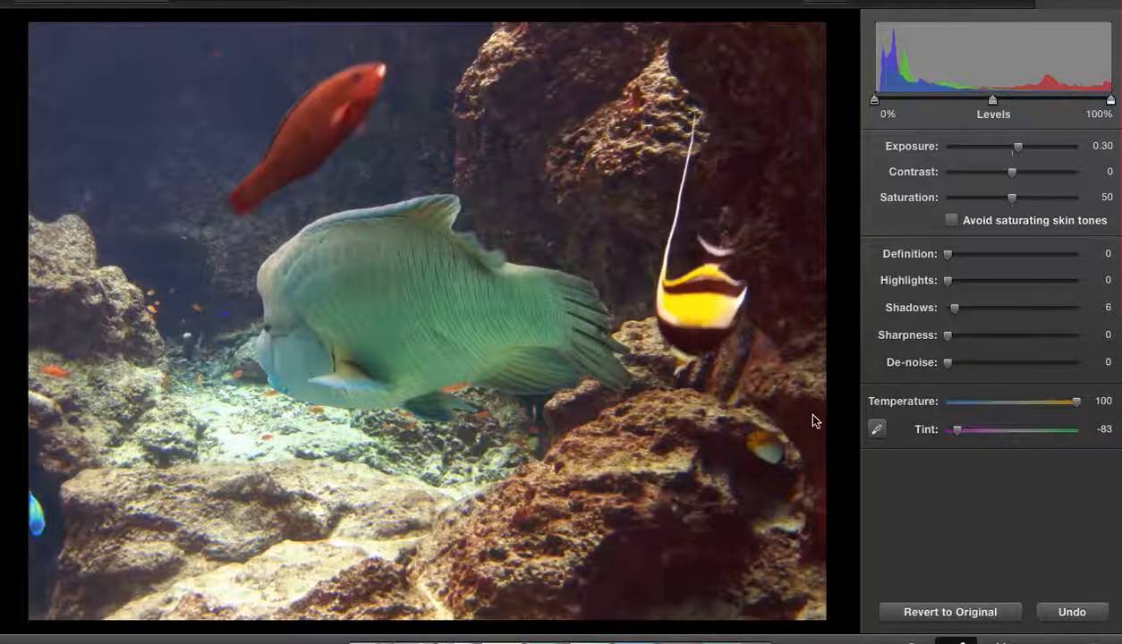
key(shift)
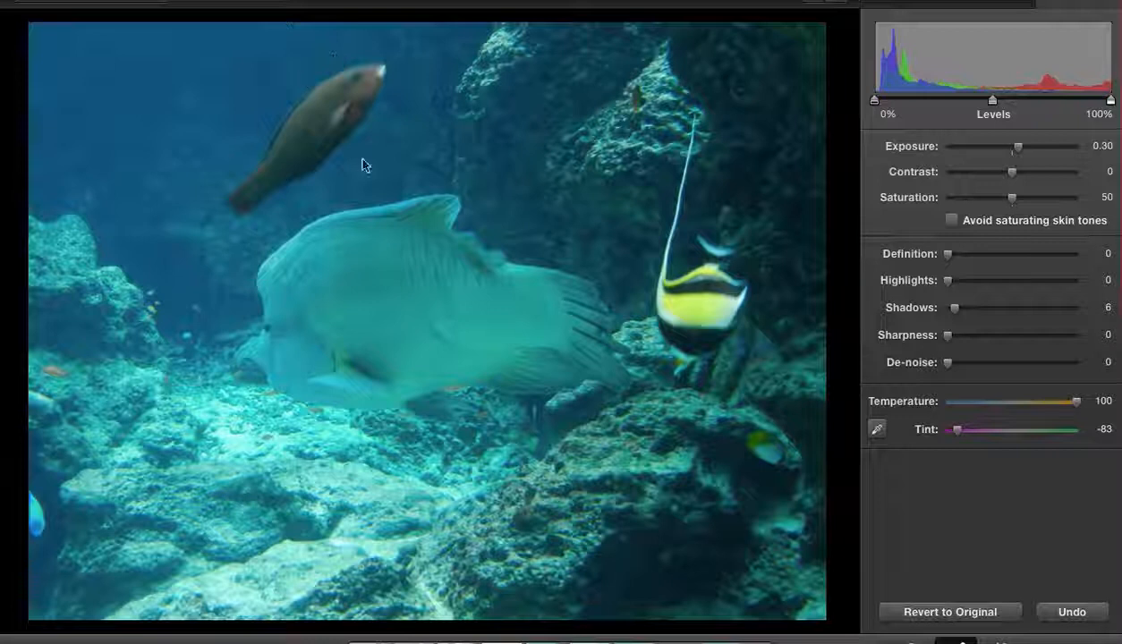
key(shift)
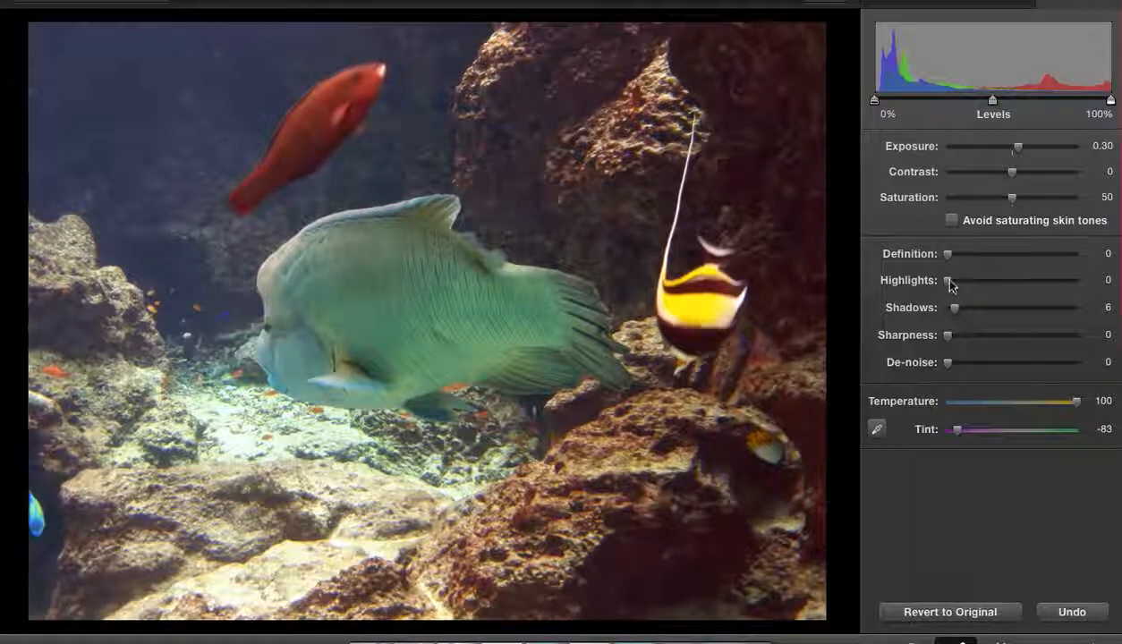
drag(951, 284, 982, 284)
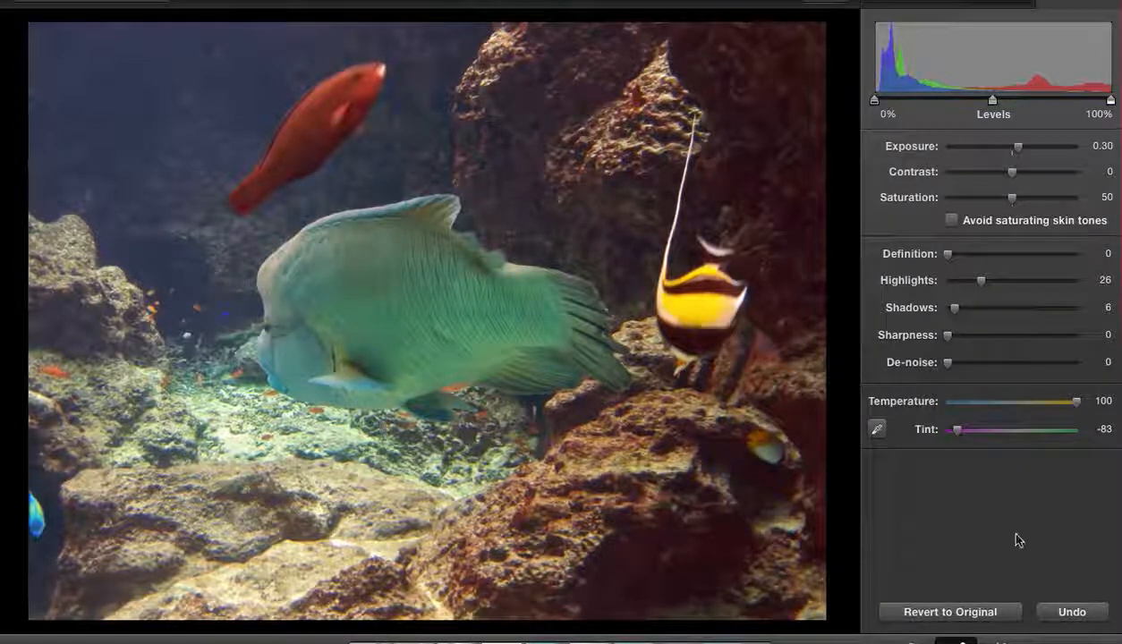
key(shift)
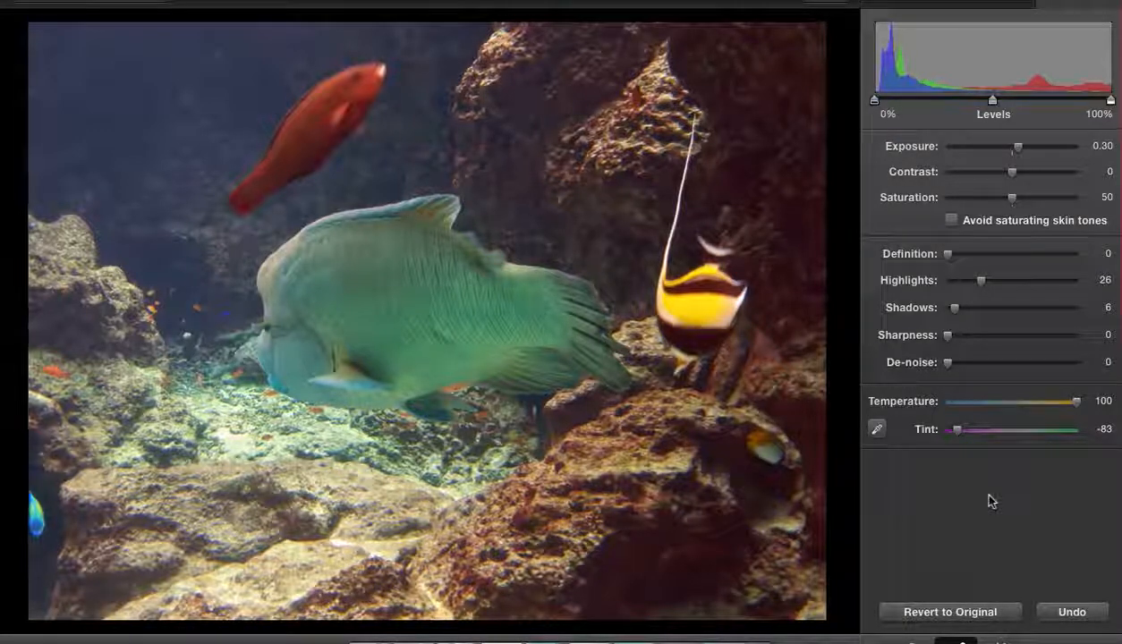
Step: Go to the following photo, set its temperature to 100 and tint to -100, and compare it with the original
key(Right)
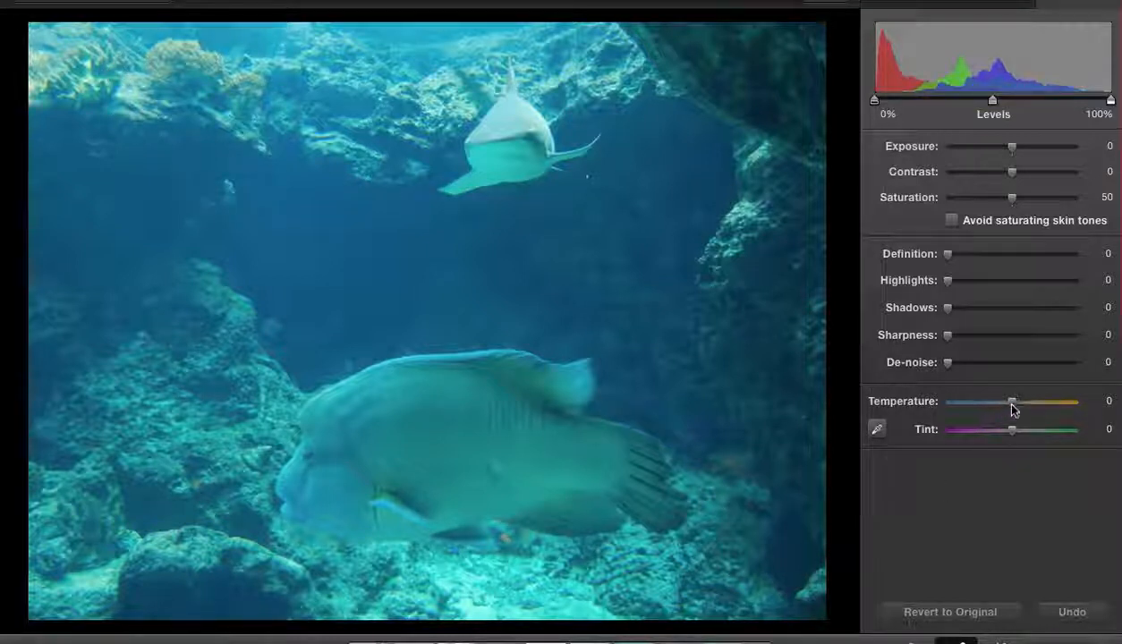
click(1078, 405)
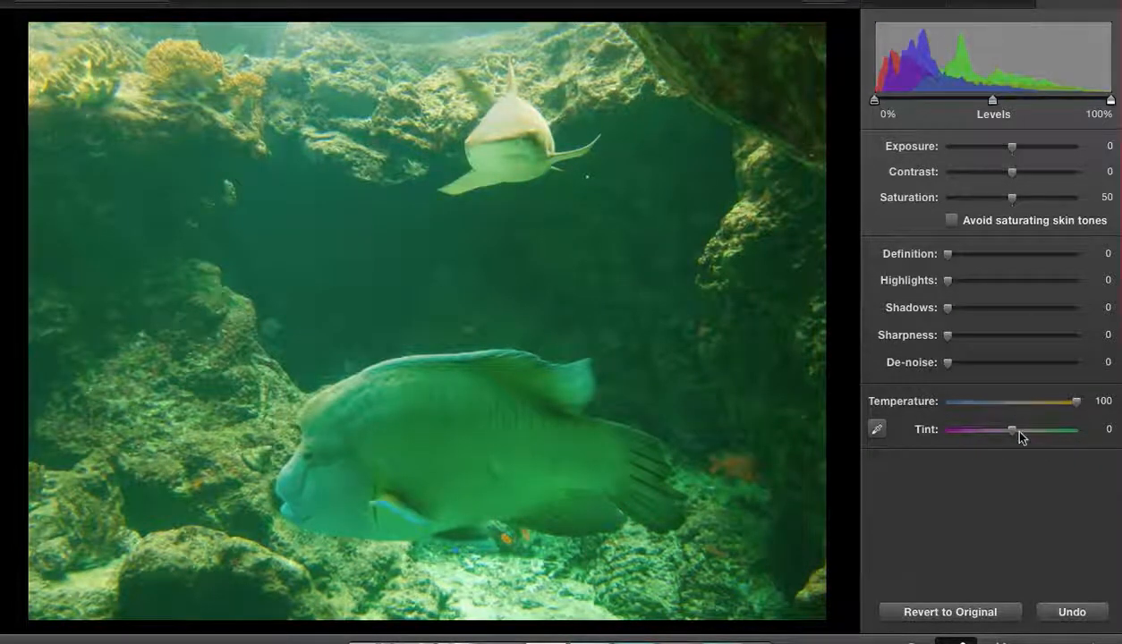
click(945, 435)
click(944, 432)
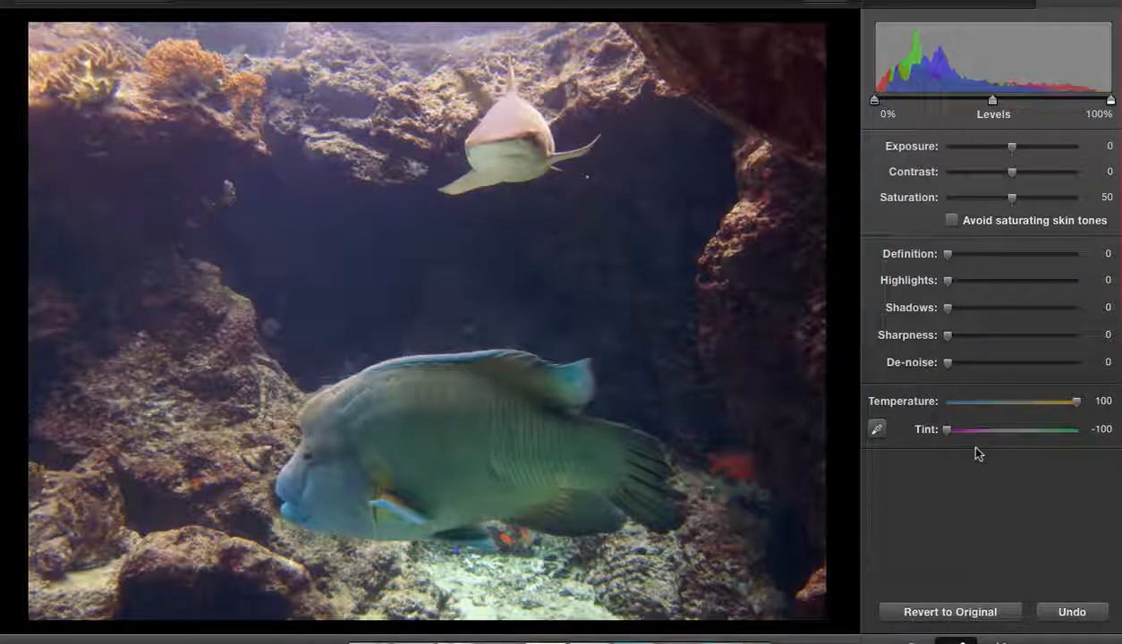
key(shift)
key(shift)
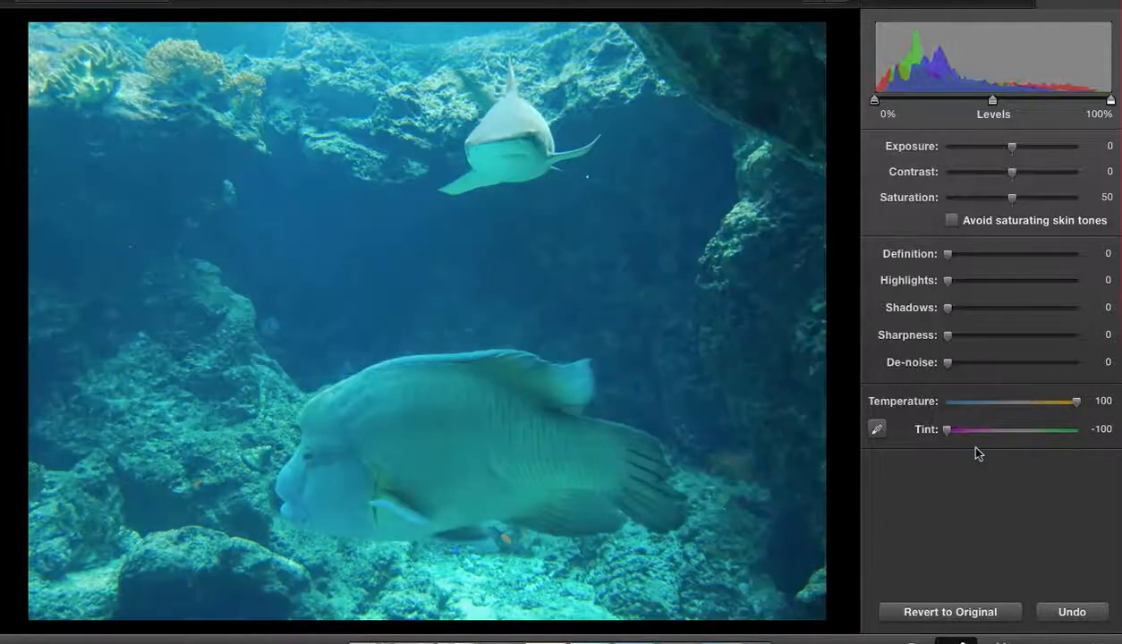
key(shift)
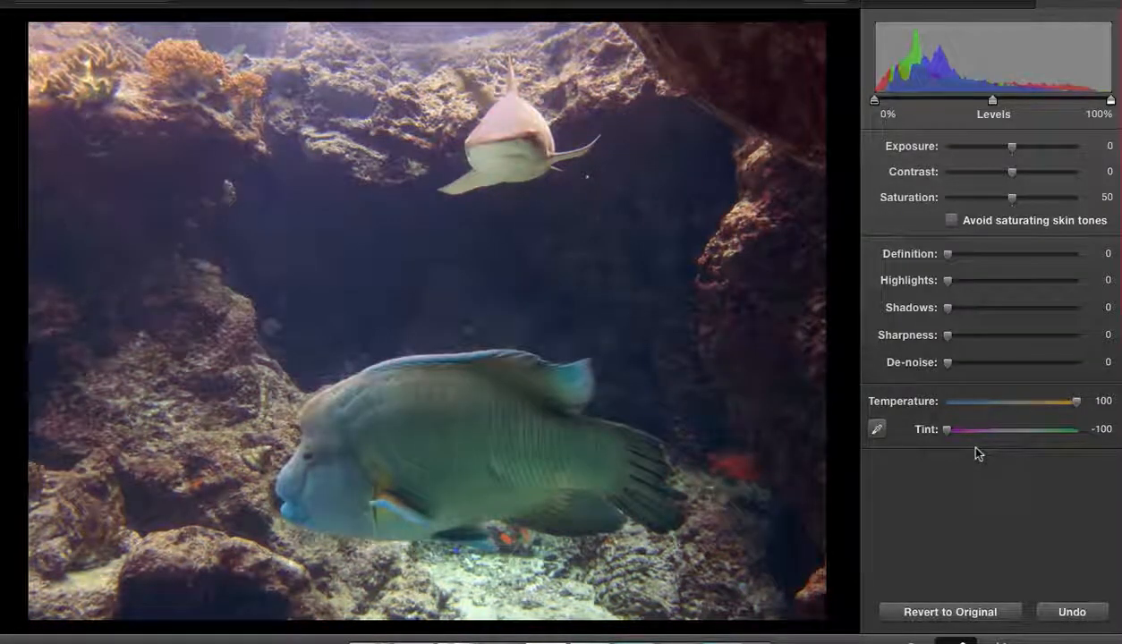
key(shift)
Step: Set the photo's shadows to 2 and saturation to 55, and compare it with the original
drag(949, 317, 954, 315)
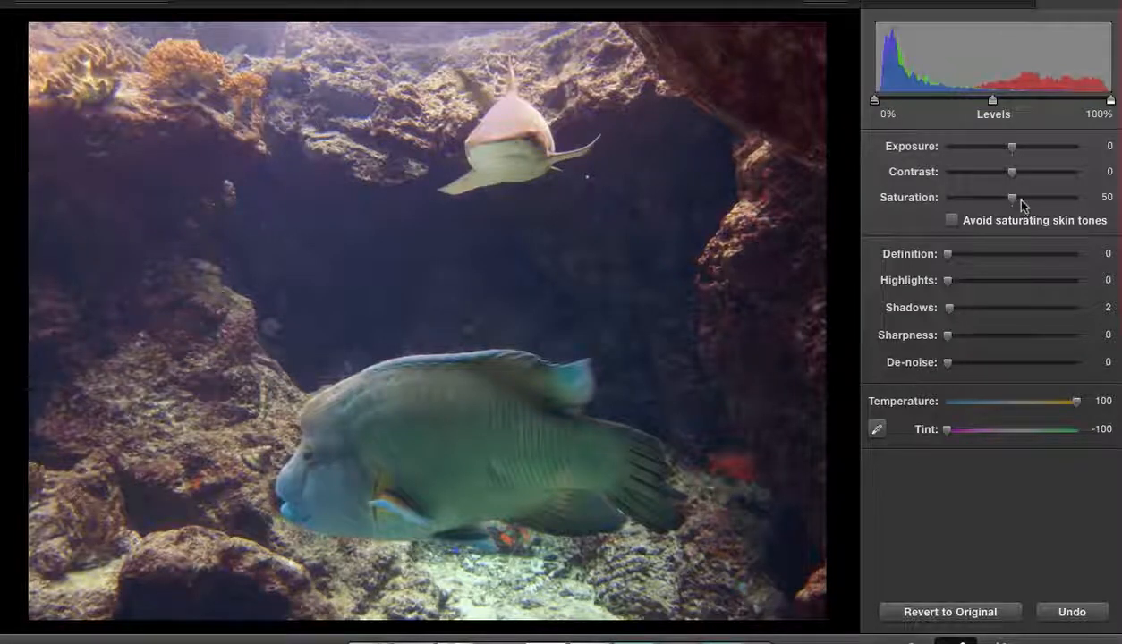
drag(1015, 201, 1022, 205)
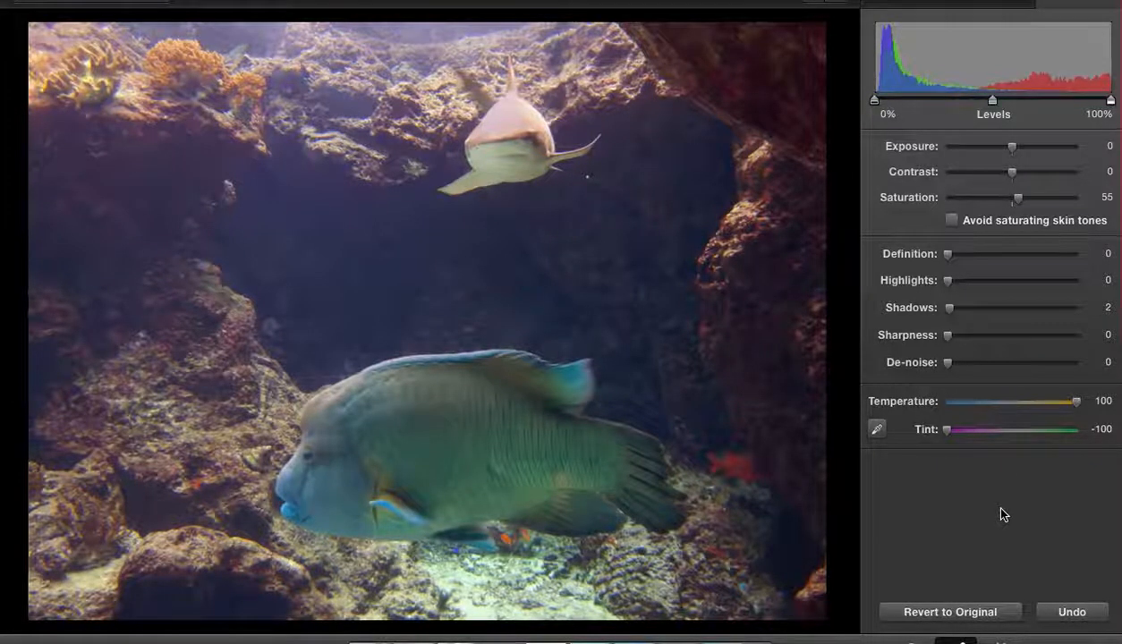
key(shift)
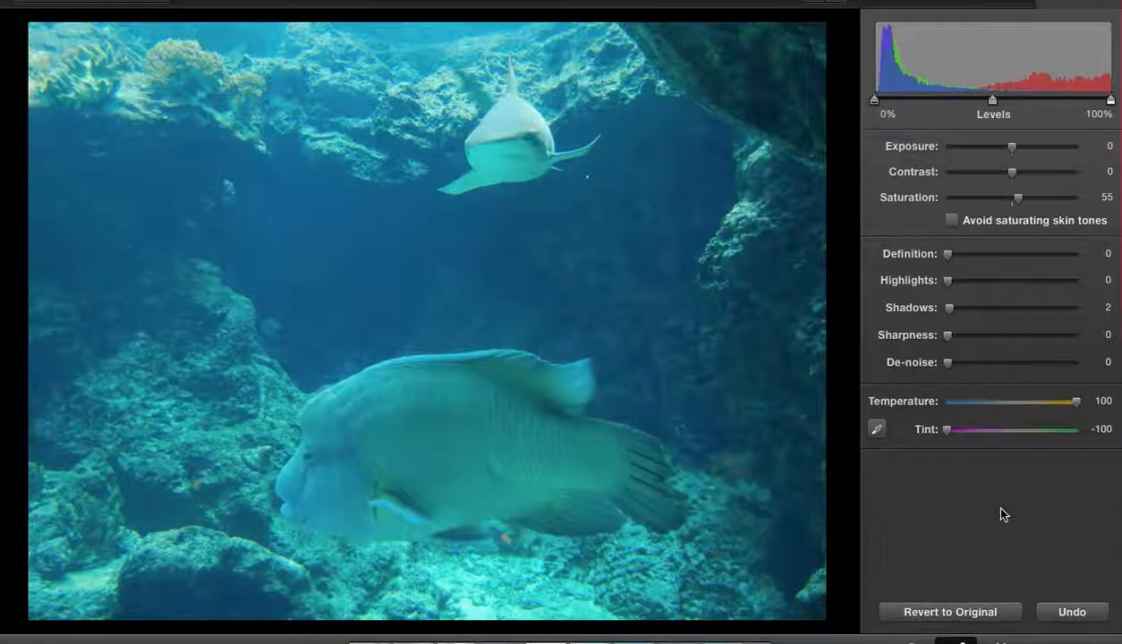
key(shift)
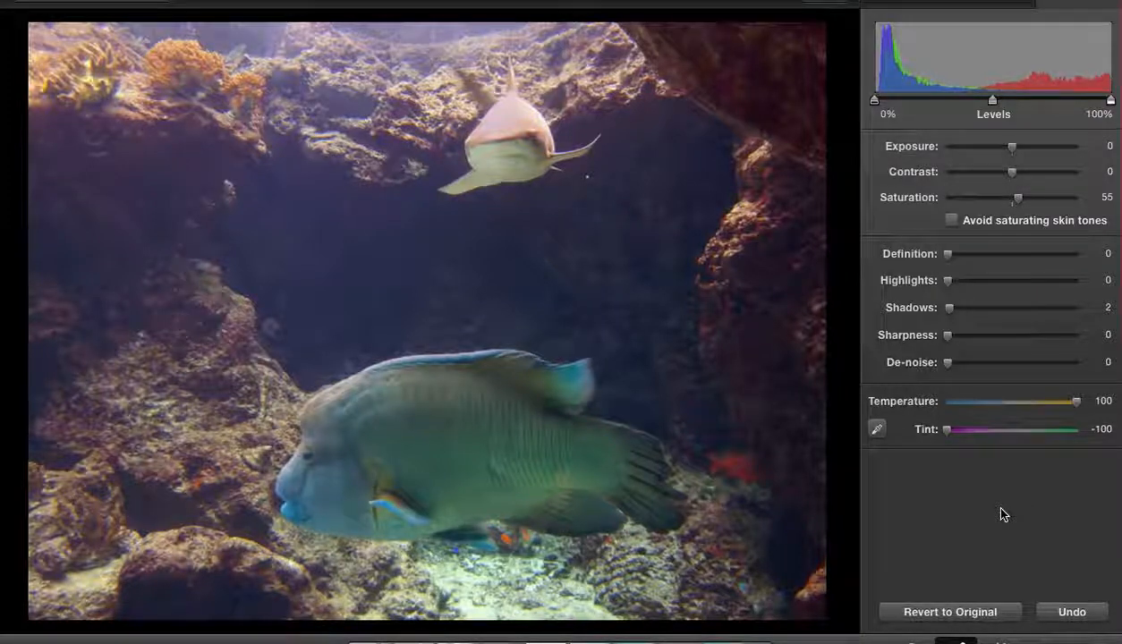
Step: Go to the photo of the small orange fish and set its temperature to 100 and tint to -89
key(Right)
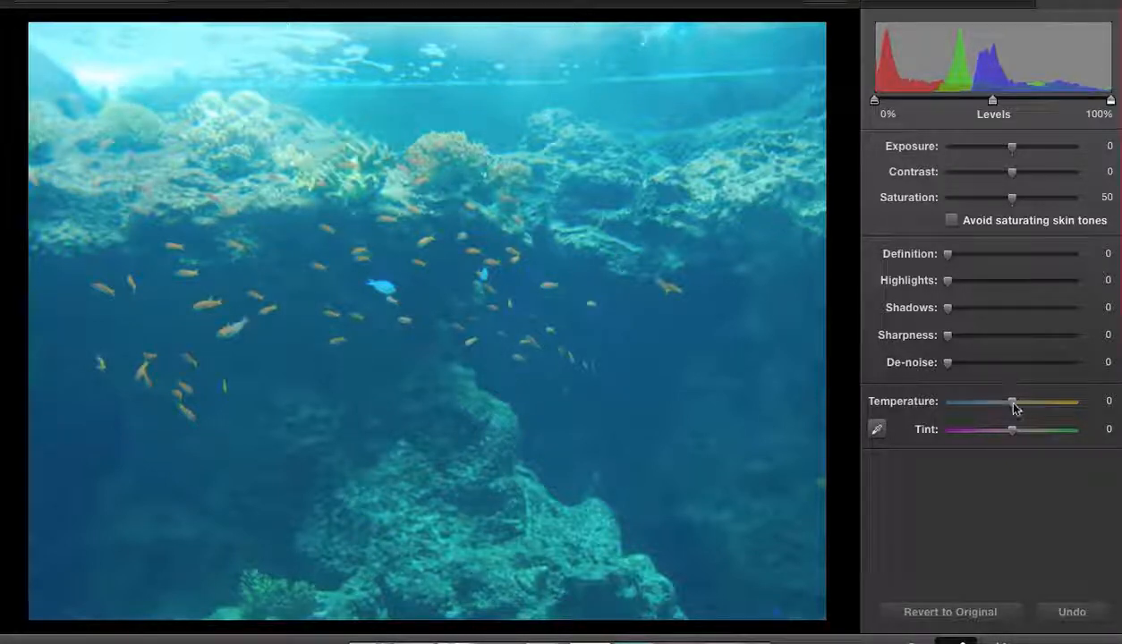
click(1078, 409)
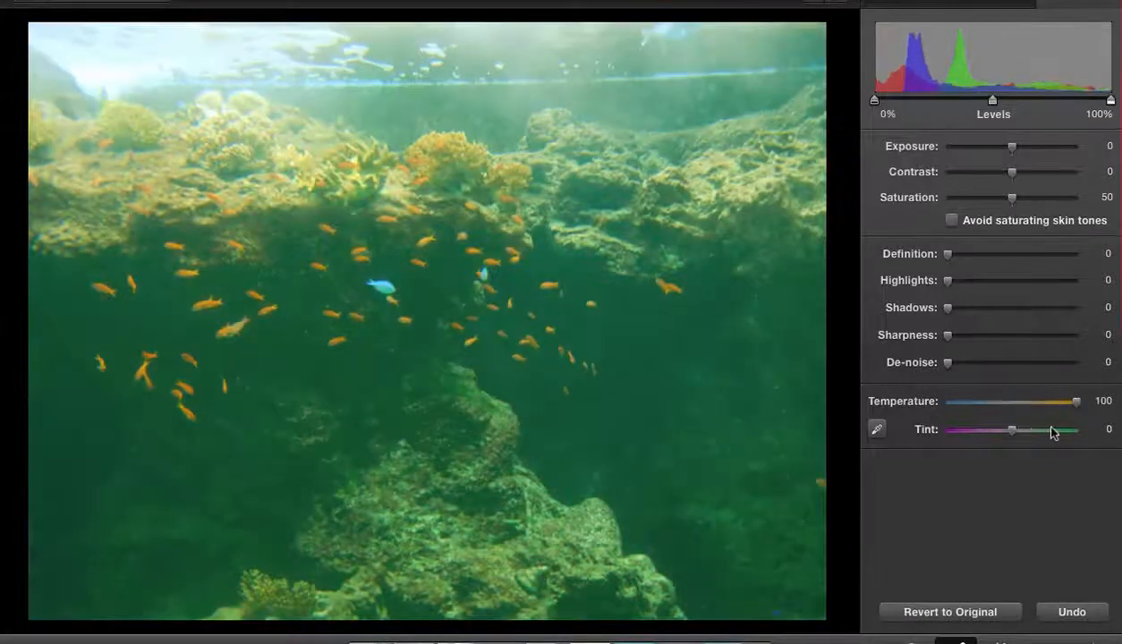
drag(1017, 434, 956, 442)
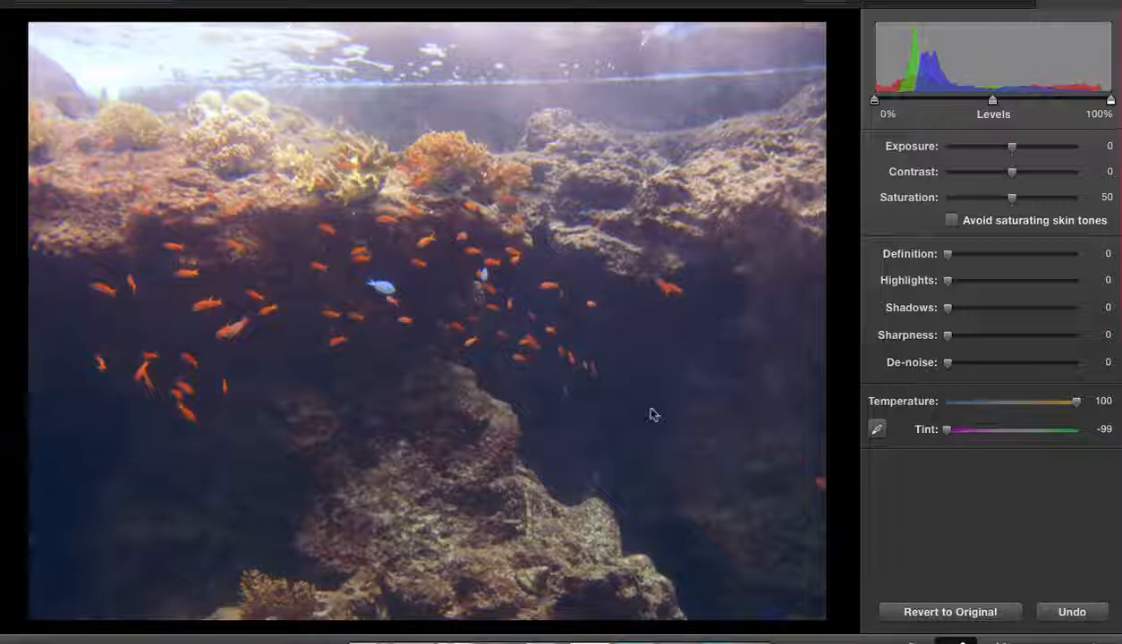
drag(947, 433, 954, 434)
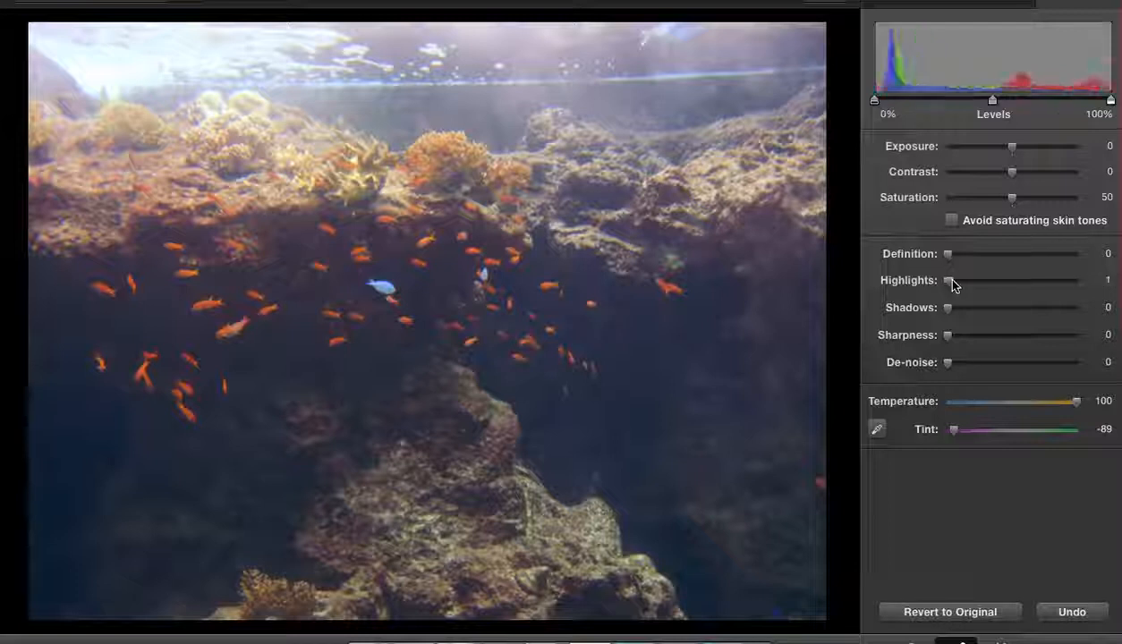
Step: Tone down the bright water surface by setting highlights to 34, and compare the photo with the original
drag(950, 281, 1017, 281)
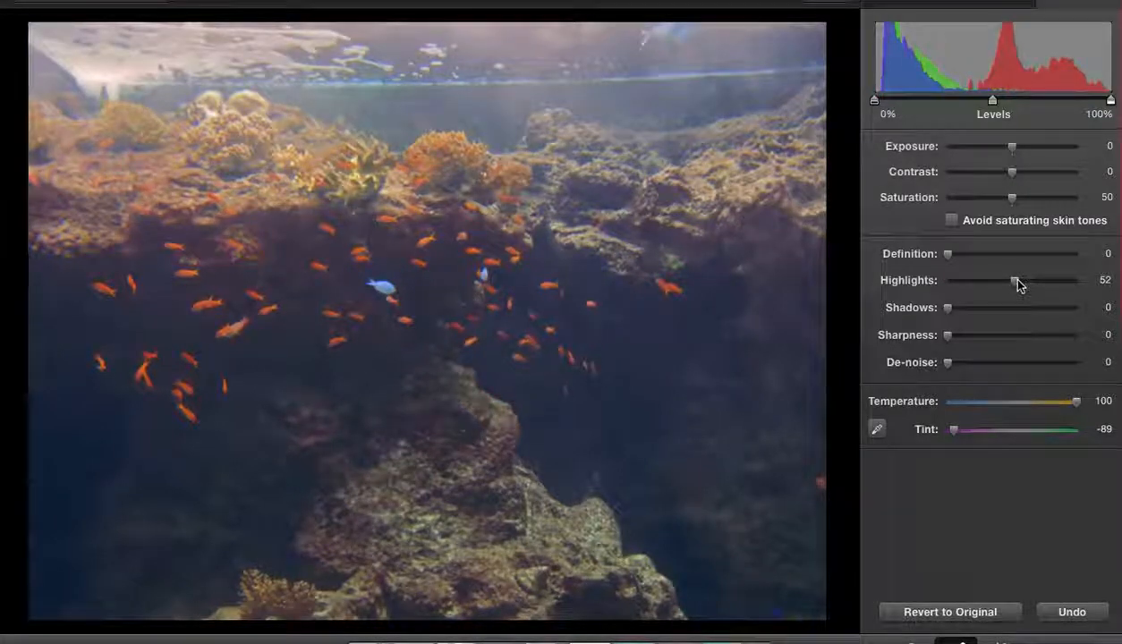
drag(1016, 280, 995, 281)
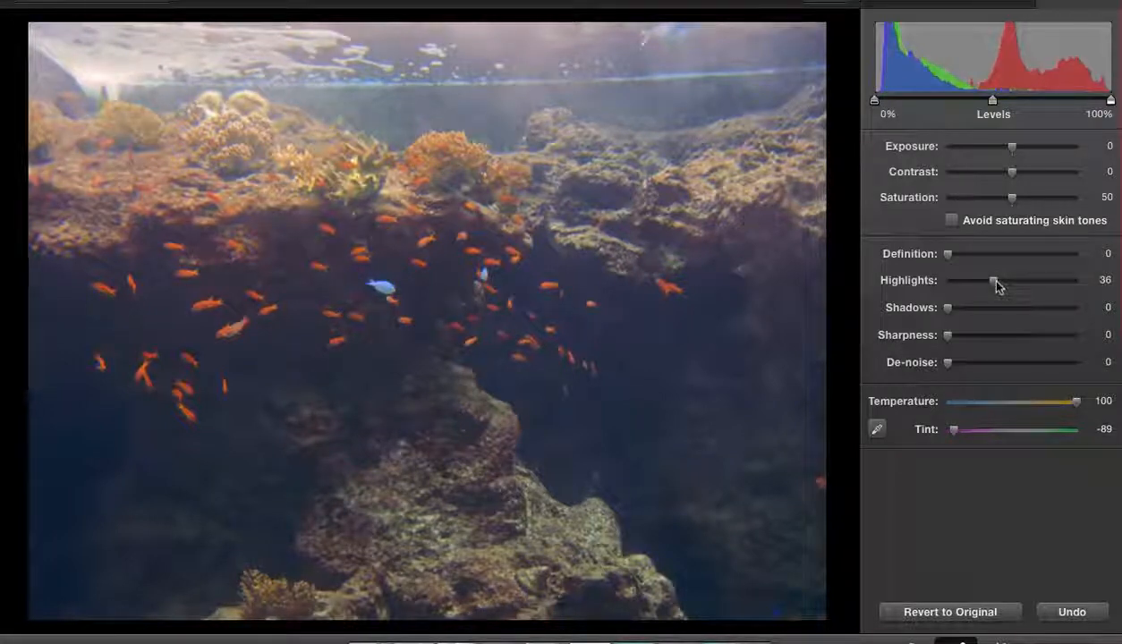
drag(998, 285, 994, 283)
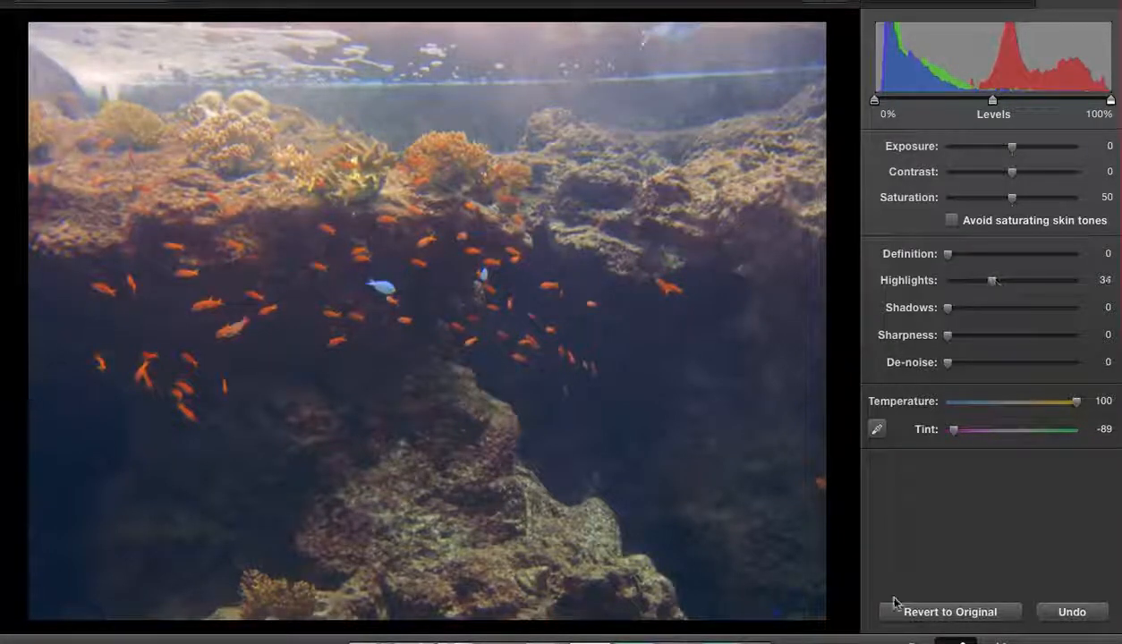
key(shift)
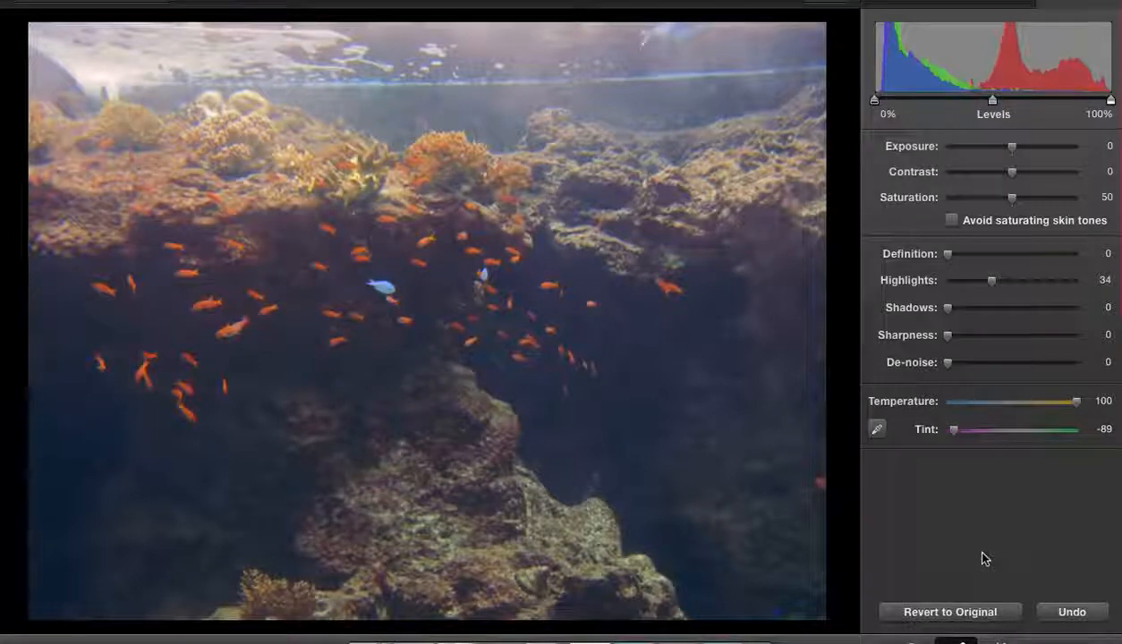
Step: Go to the photo of the sharks above the reef and color-correct it with temperature 95, tint -100 and saturation 56
key(Right)
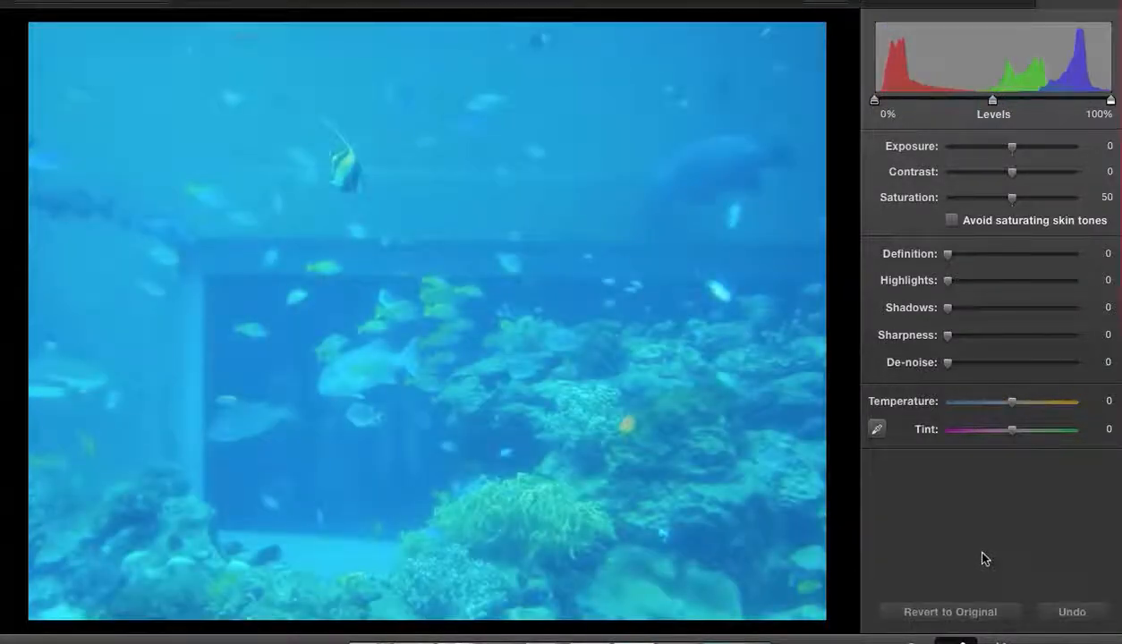
key(Left)
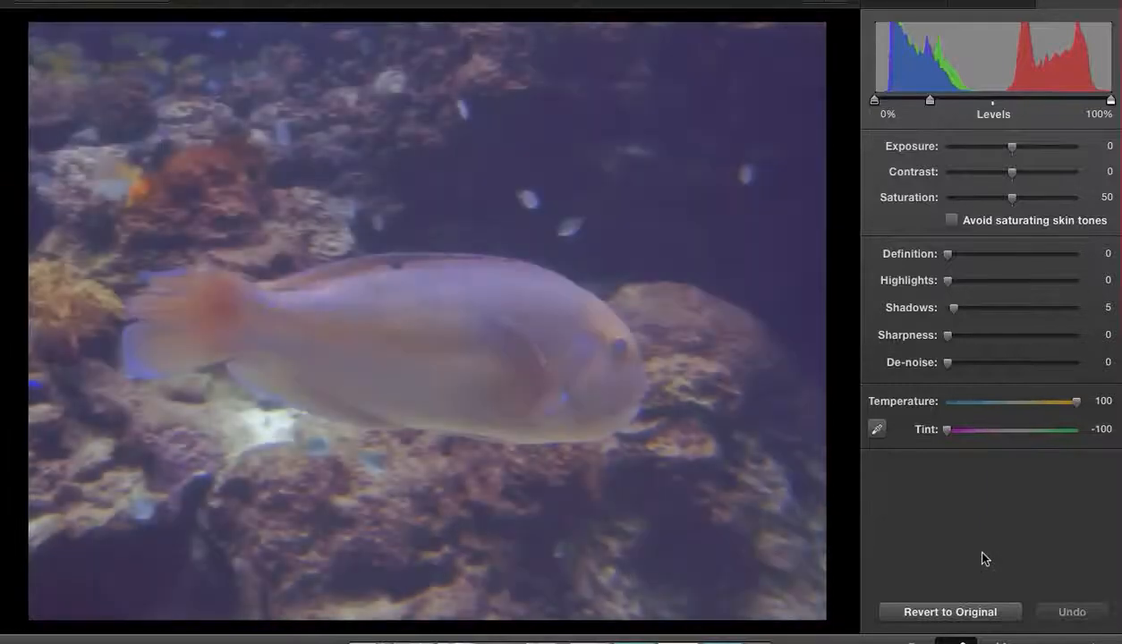
key(Right)
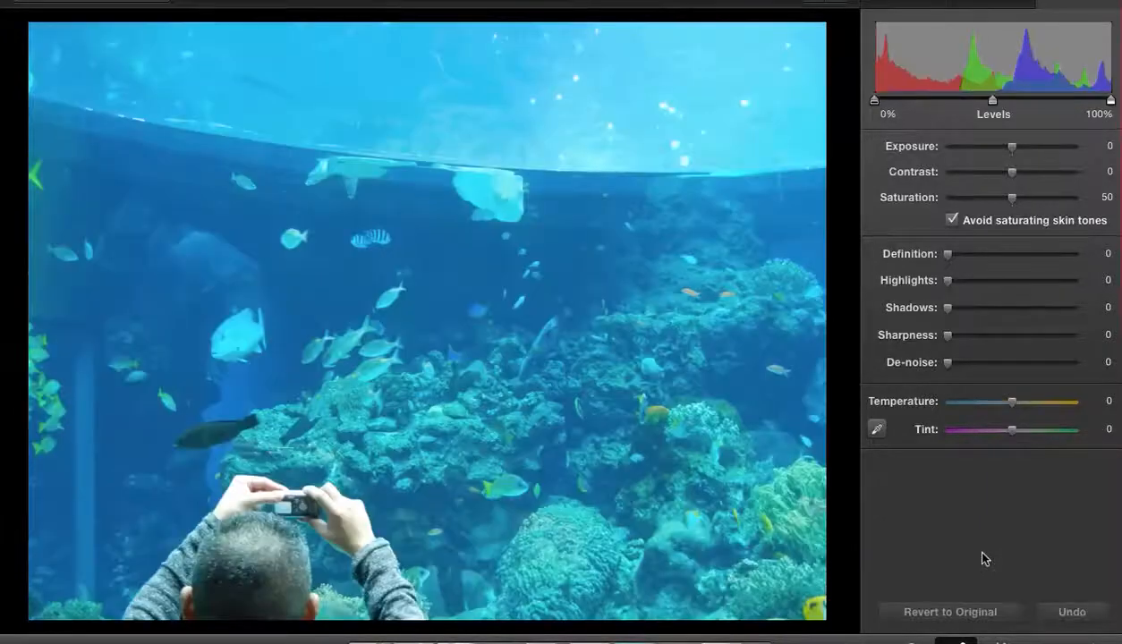
key(Right)
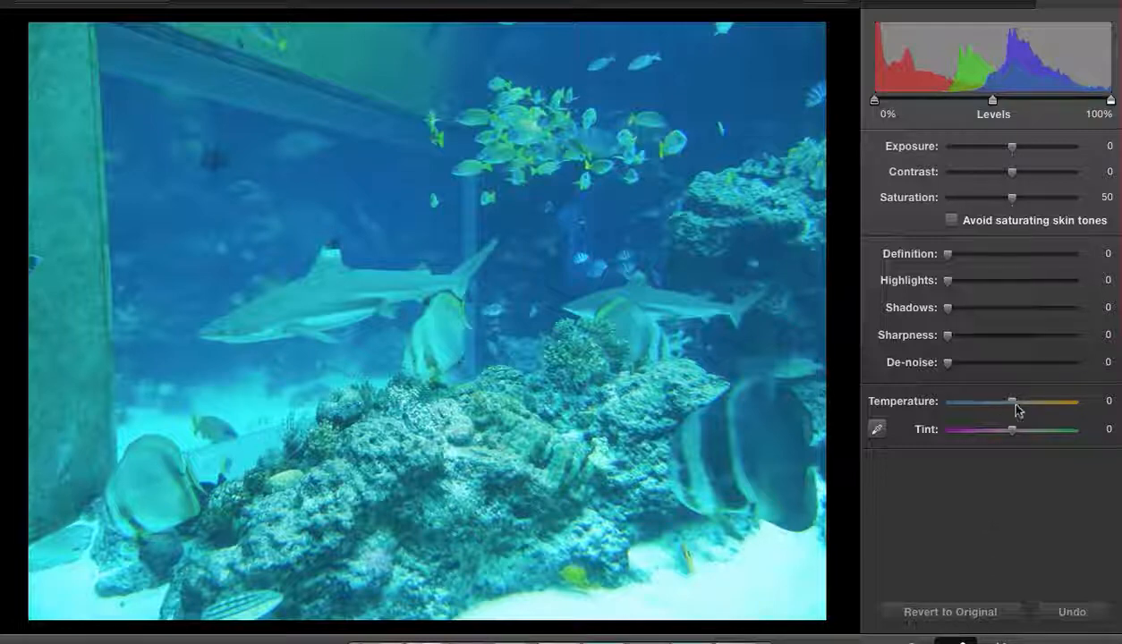
drag(1015, 405, 1081, 407)
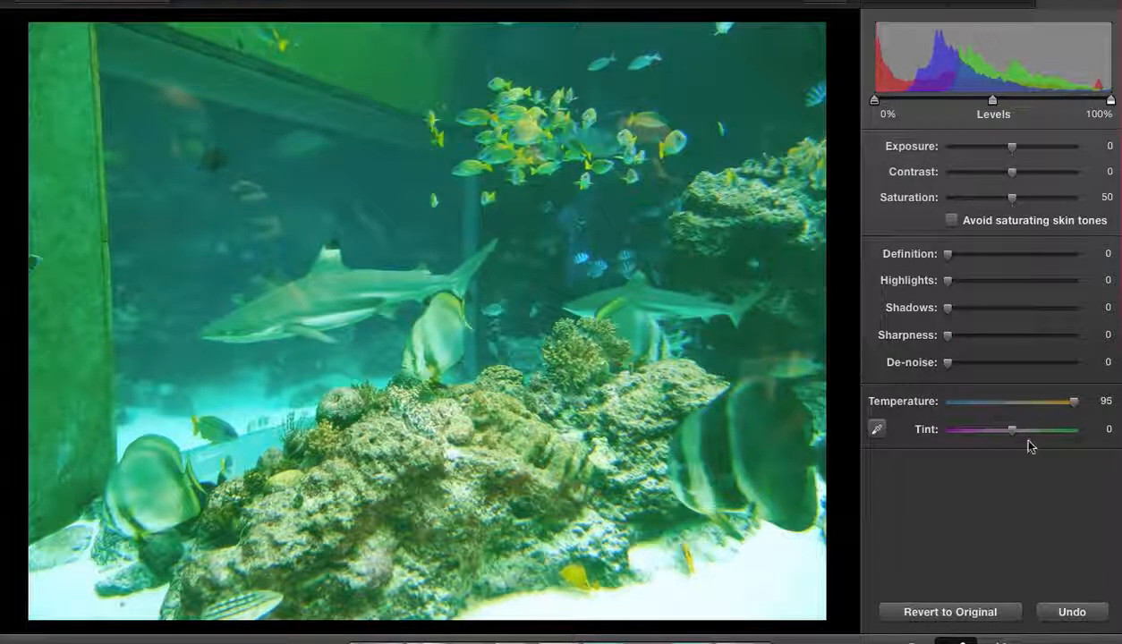
drag(1026, 440, 945, 443)
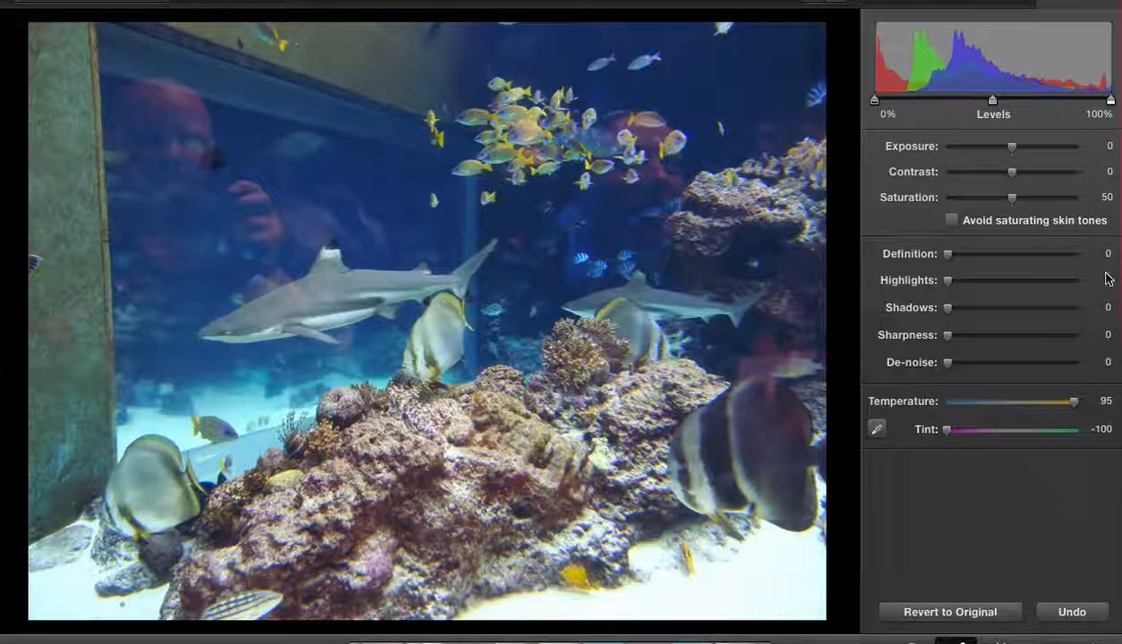
click(1023, 198)
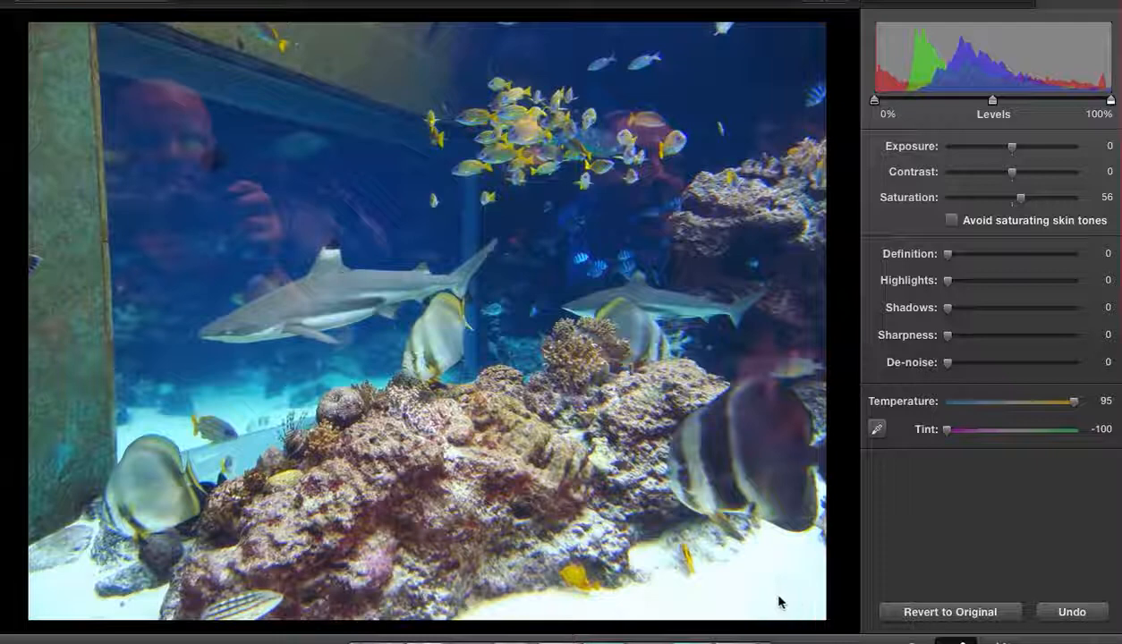
Step: Tone down the bright sand in the shark photo by setting highlights to 54, and compare the photo with the original
click(979, 283)
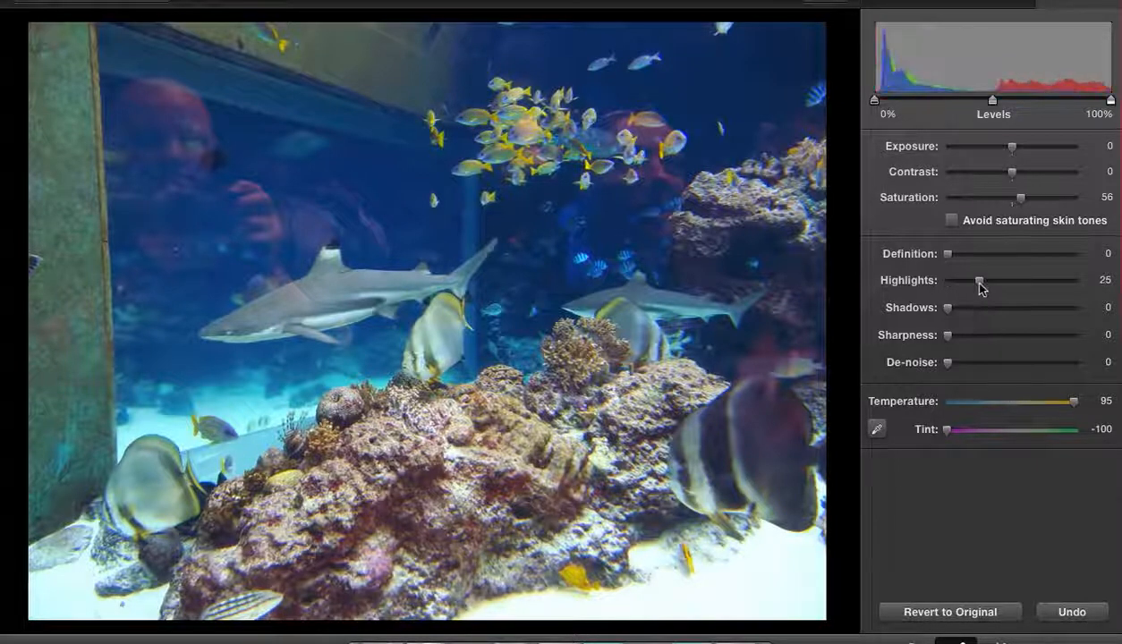
drag(988, 283, 1019, 285)
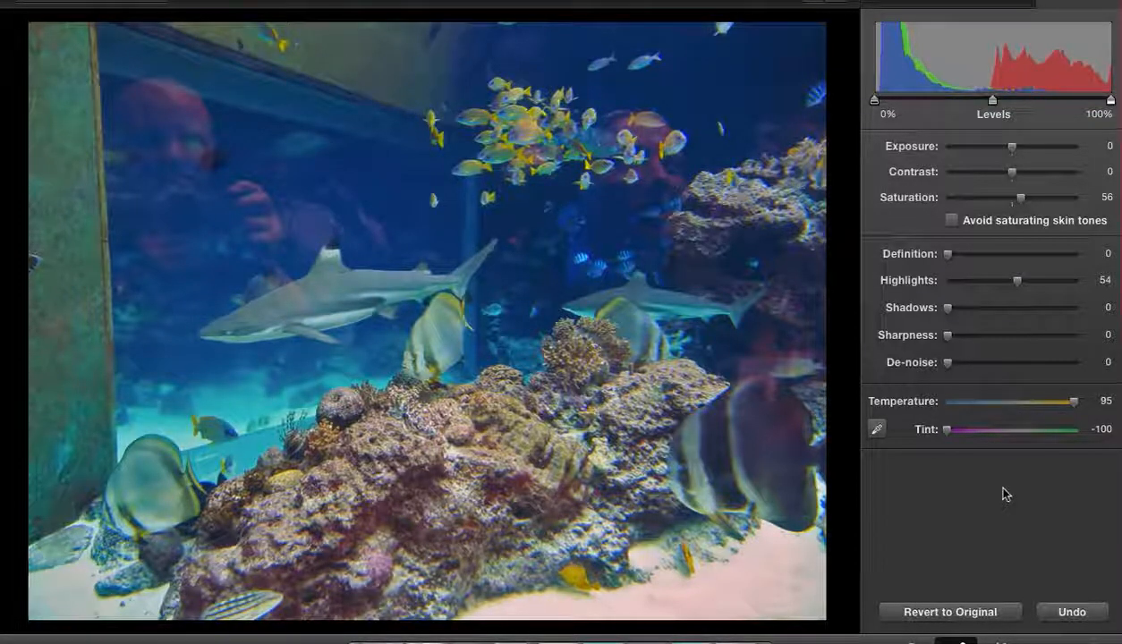
key(shift)
Step: Go to the photo of the white-spotted pufferfish and revert it to its original version
key(Right)
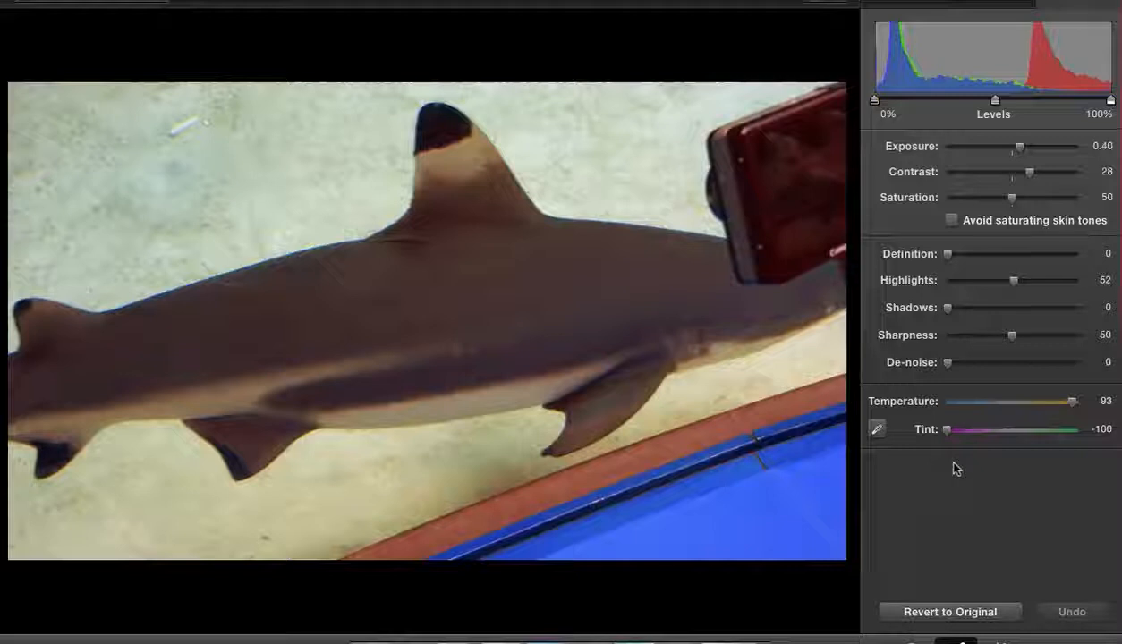
key(Right)
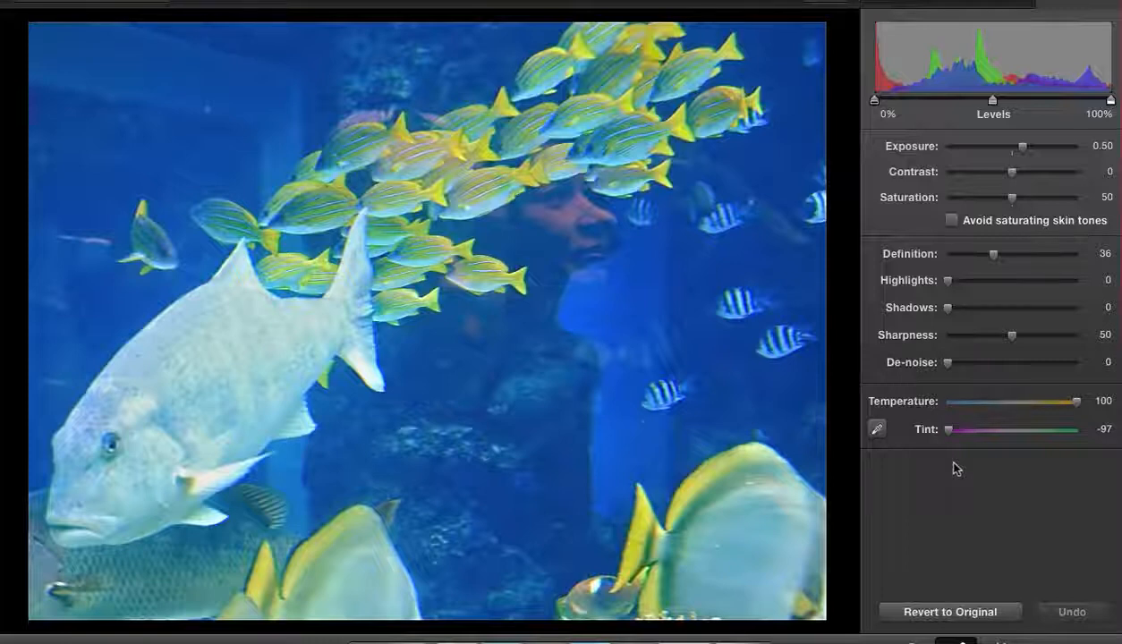
key(Right)
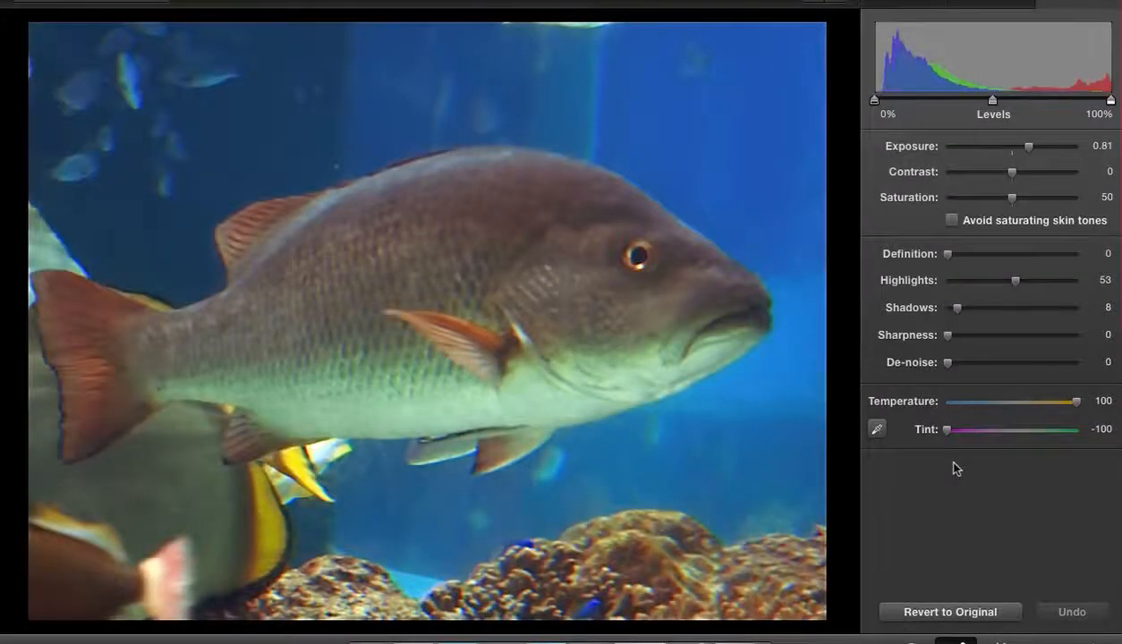
key(Right)
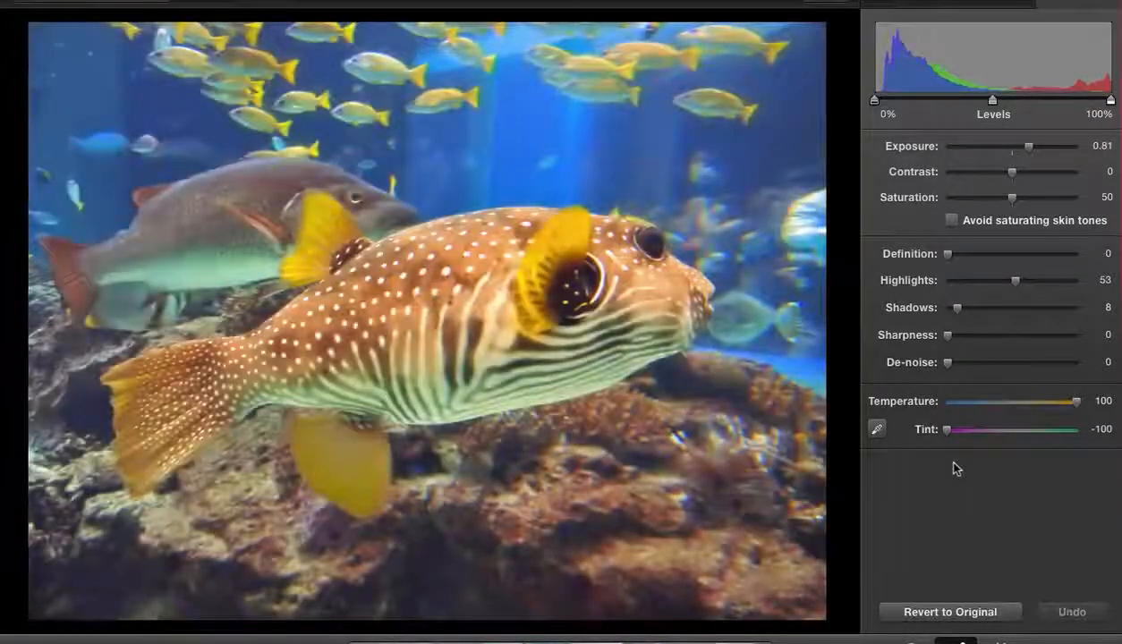
click(978, 615)
click(702, 232)
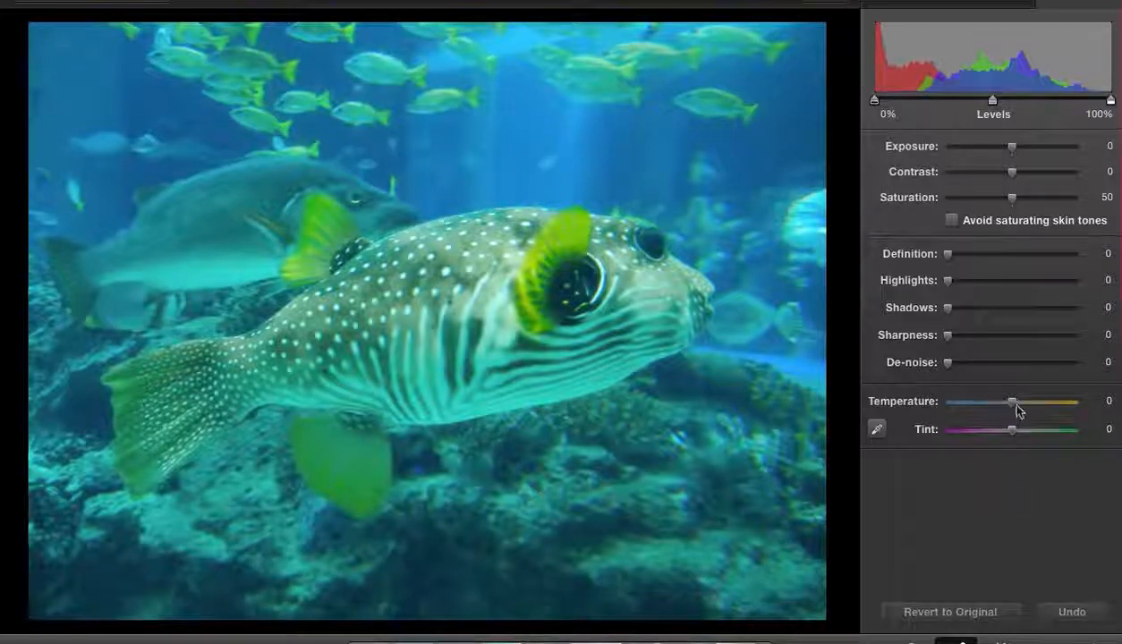
Step: Color-correct the pufferfish photo with temperature 100, tint -100 and highlights 31
drag(1018, 410, 1078, 408)
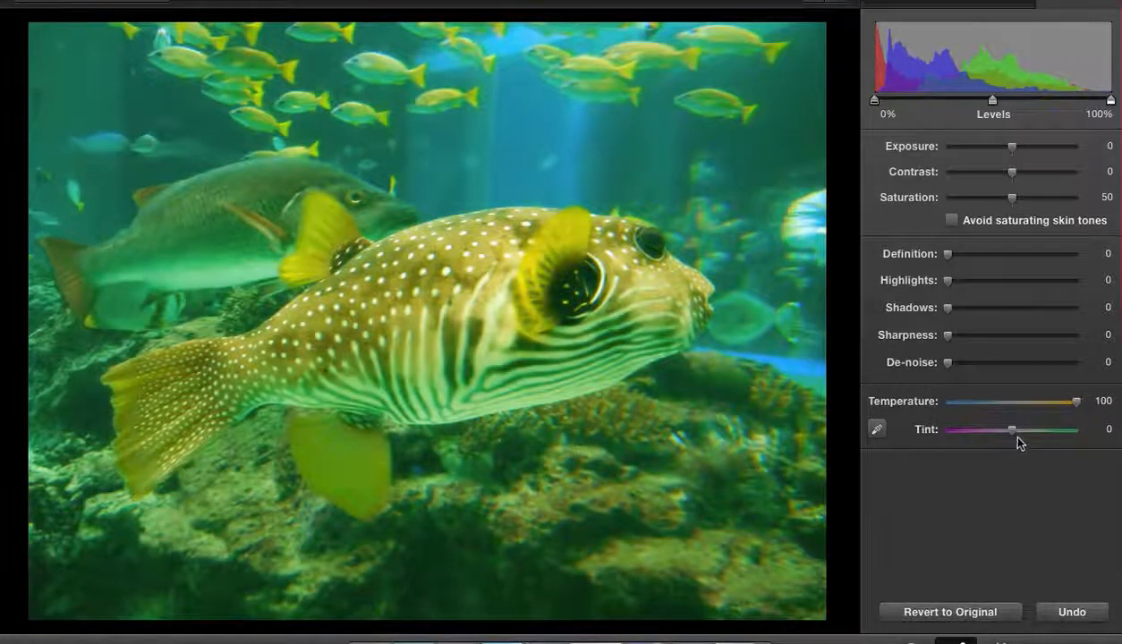
drag(1018, 438, 944, 438)
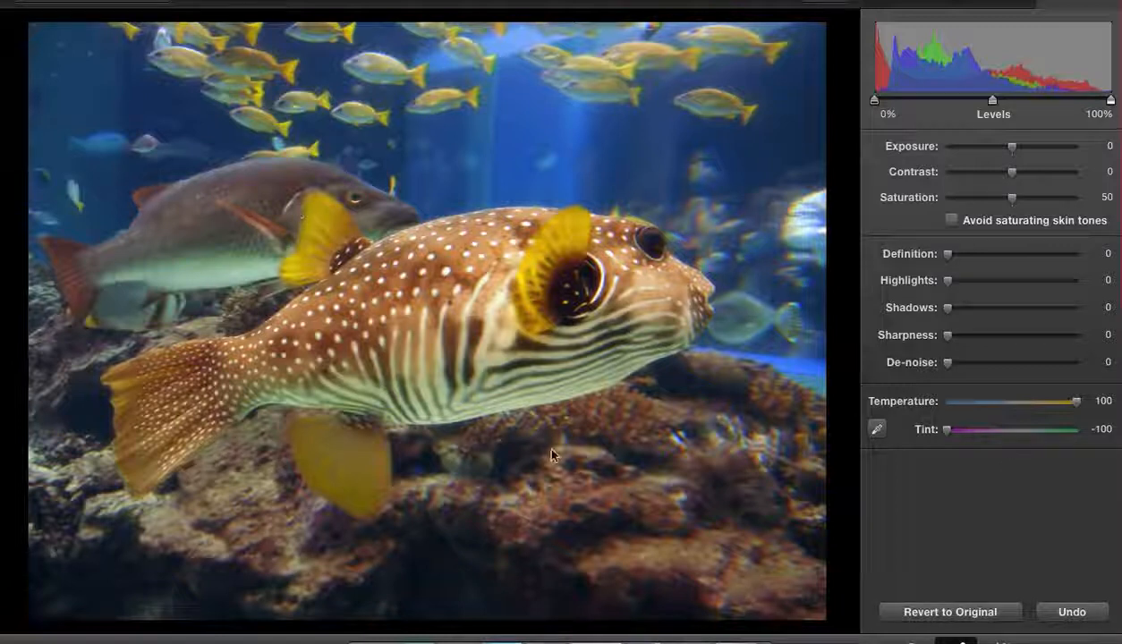
click(988, 283)
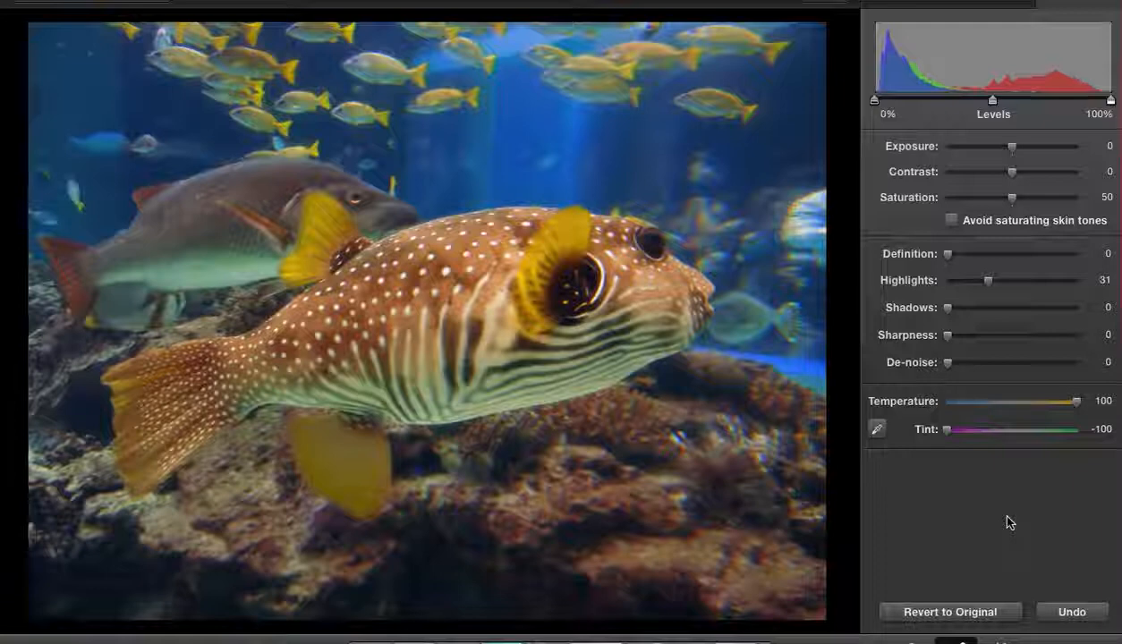
Step: Go to the photo of the yellow fish school above the large reef fish and revert it to its original version
key(Right)
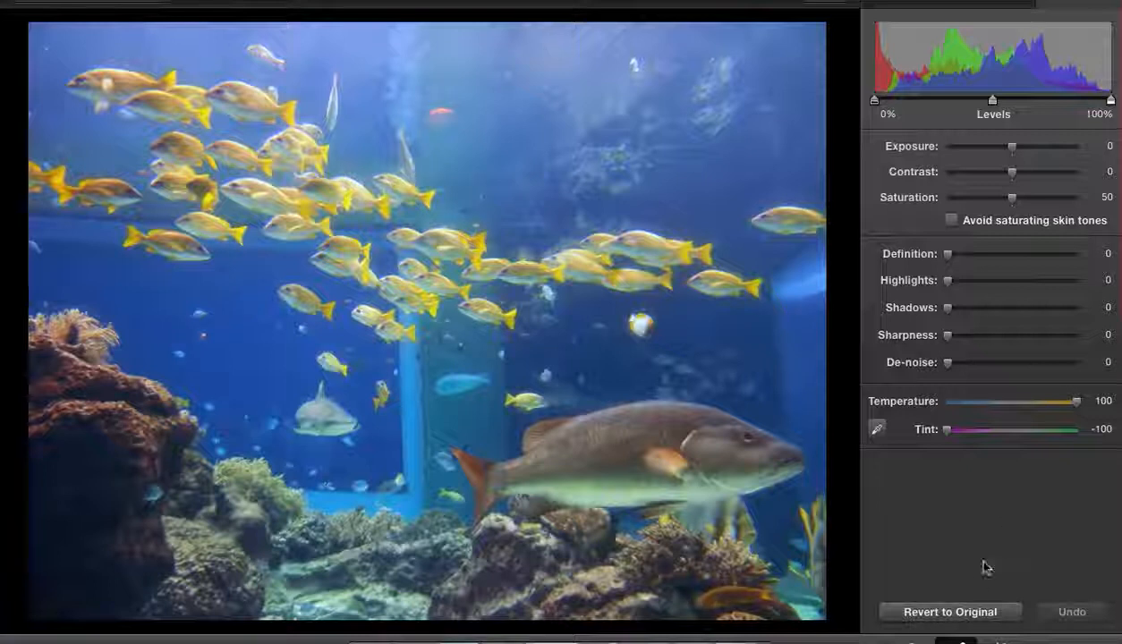
click(984, 612)
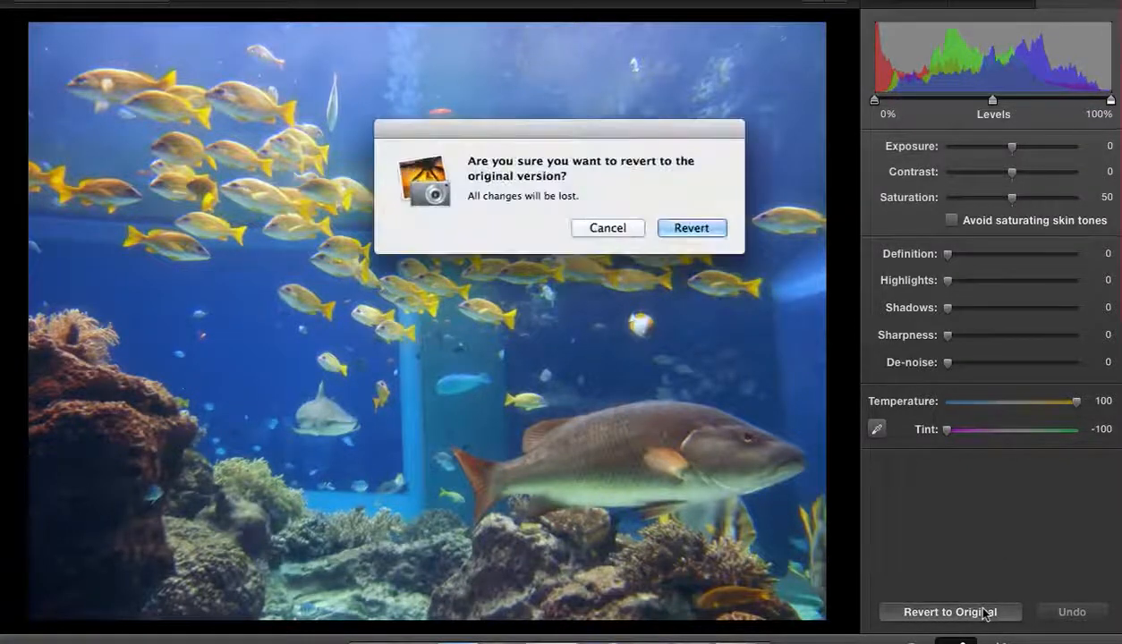
click(690, 228)
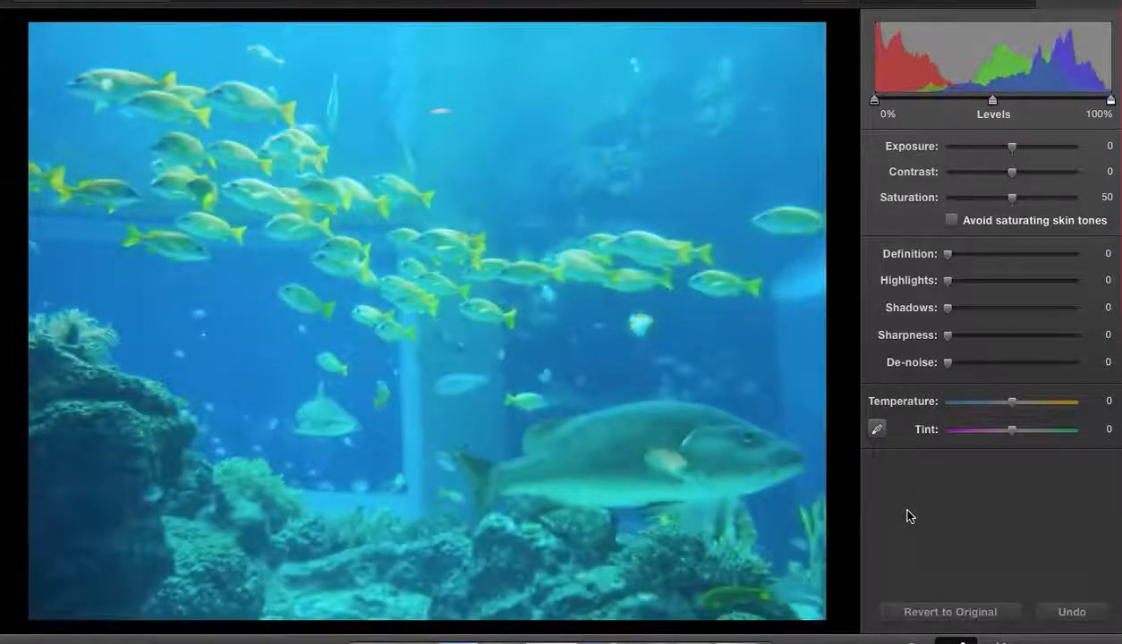
Step: Remove the blue-green cast from the fish school photo with temperature 100 and tint -100, and set saturation to 54
drag(1015, 403, 1080, 409)
drag(995, 431, 942, 443)
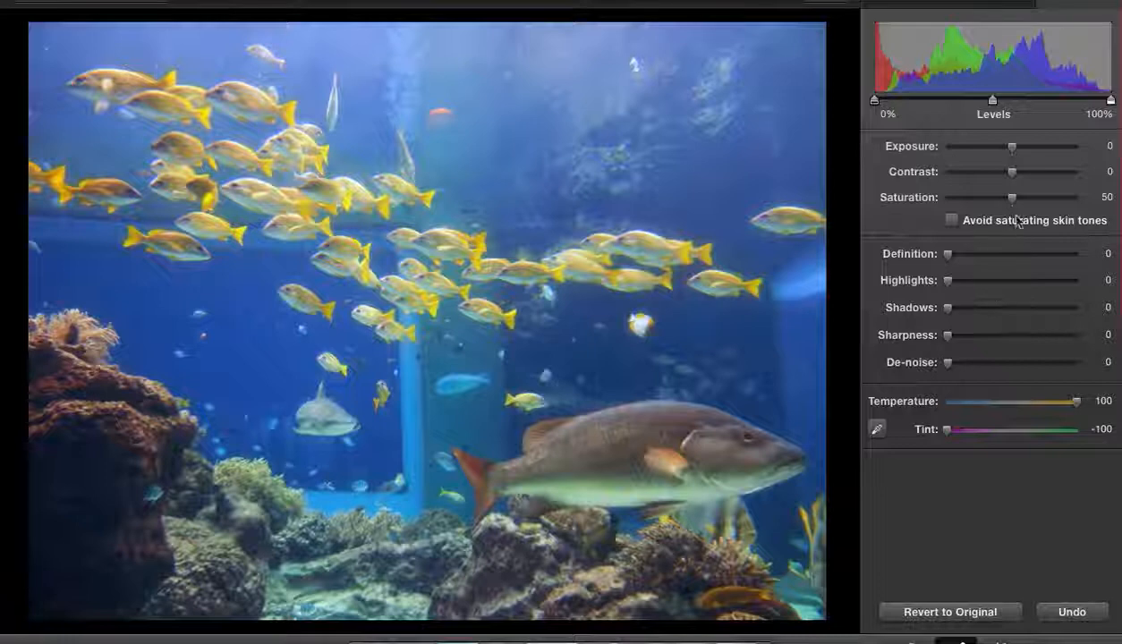
drag(1012, 198, 1026, 206)
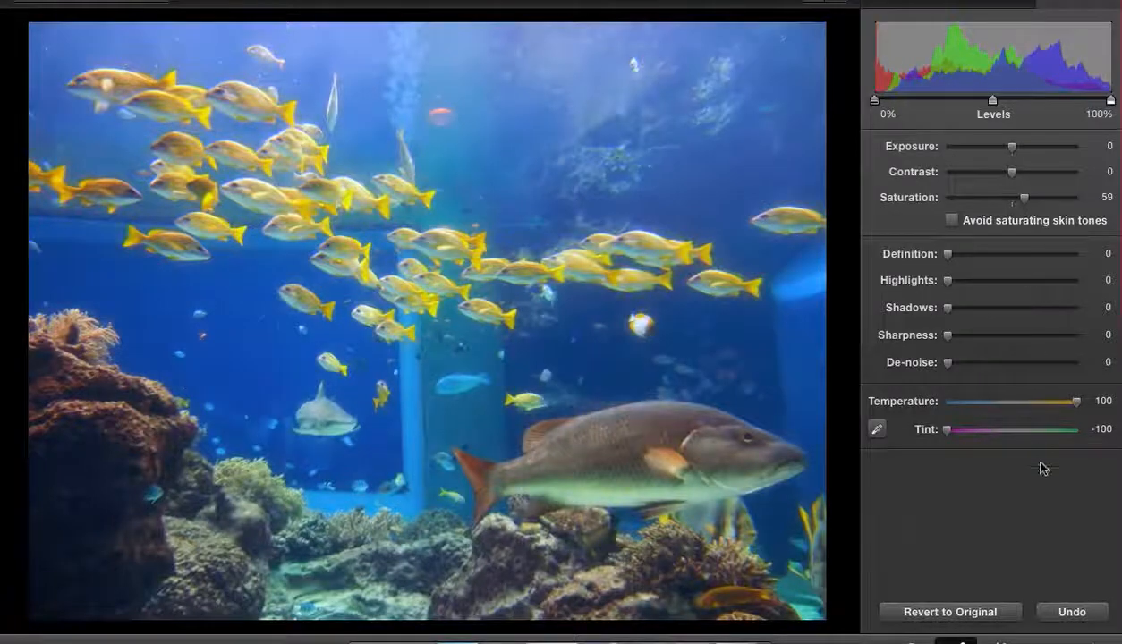
drag(1017, 202, 1010, 203)
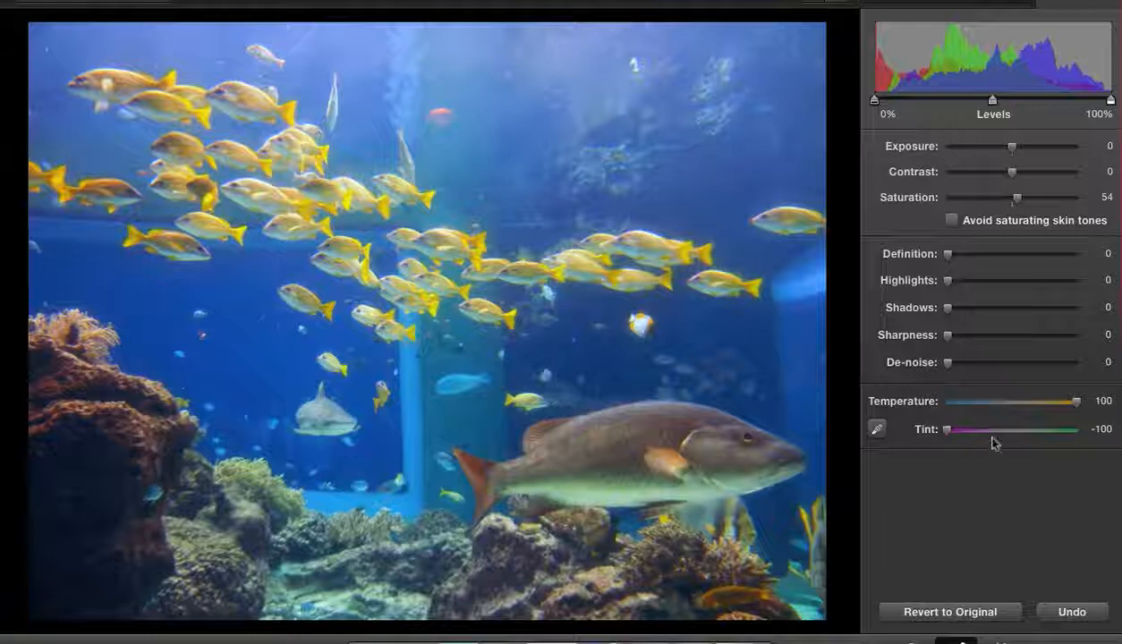
Step: Set the fish school photo's highlights to 13 and sharpness to 24
mouse_move(948, 282)
mouse_down()
mouse_move(996, 285)
mouse_move(970, 286)
mouse_up()
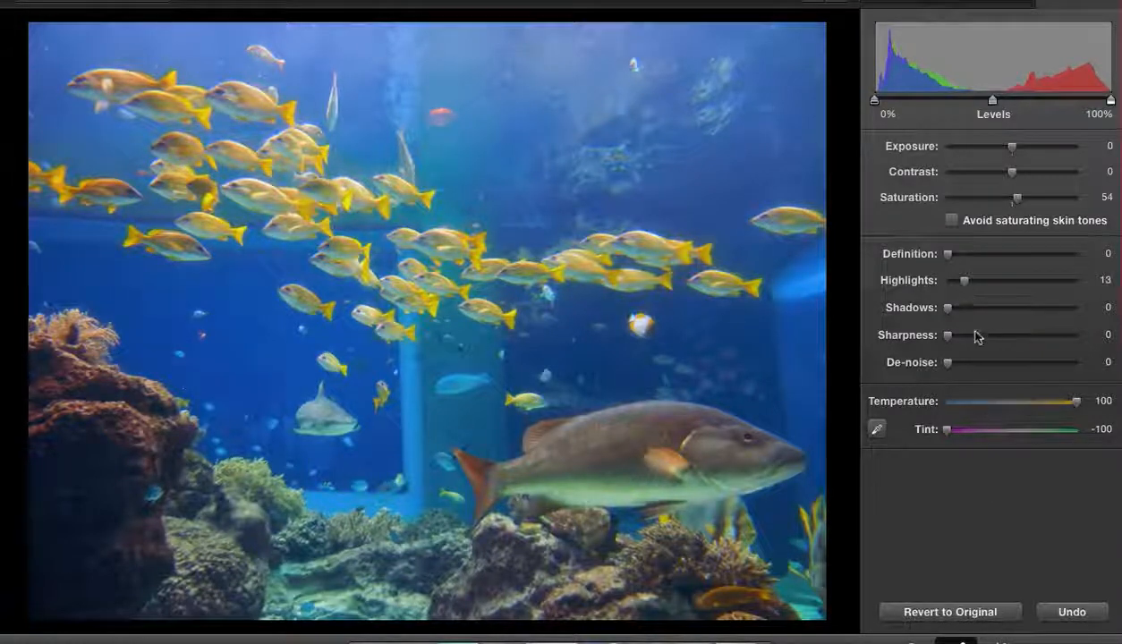
drag(950, 336, 978, 337)
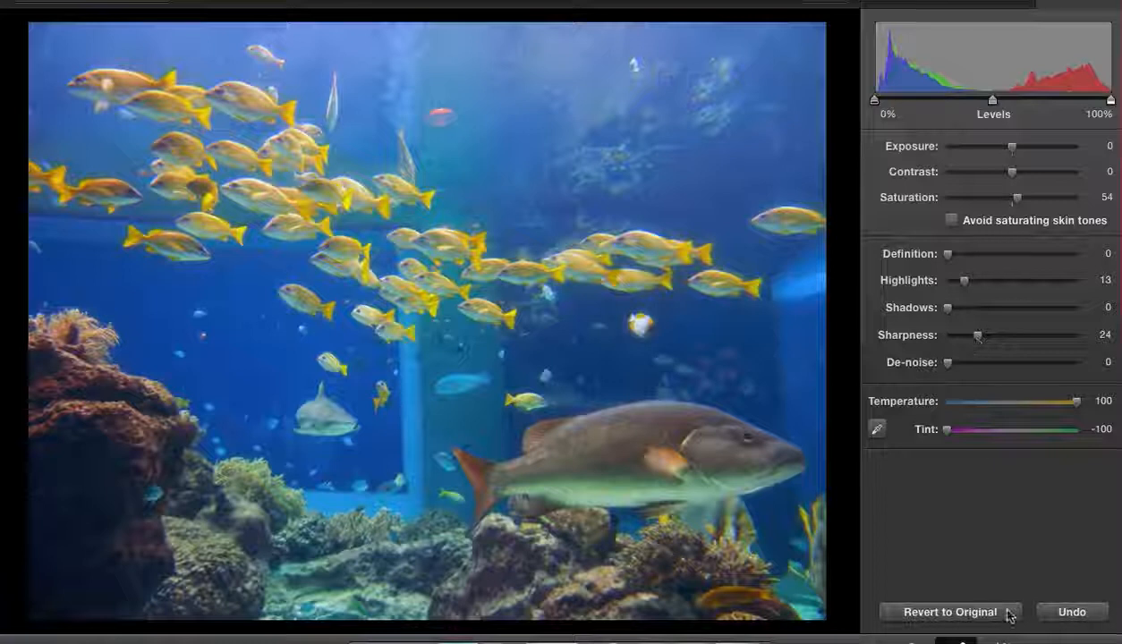